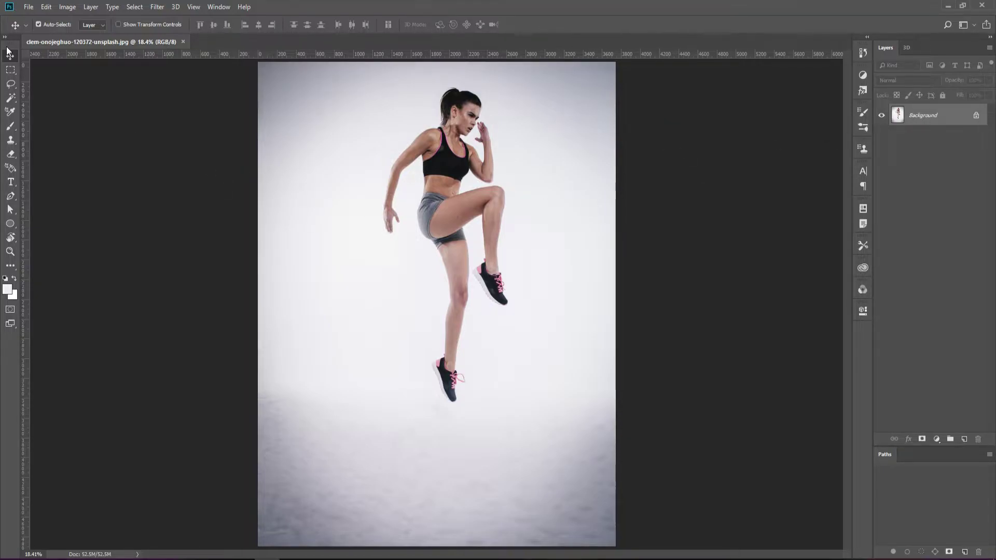
Step: Duplicate the Background layer and select the athlete with an inverted Color Range of the white backdrop
left_click_drag(920, 115, 963, 439)
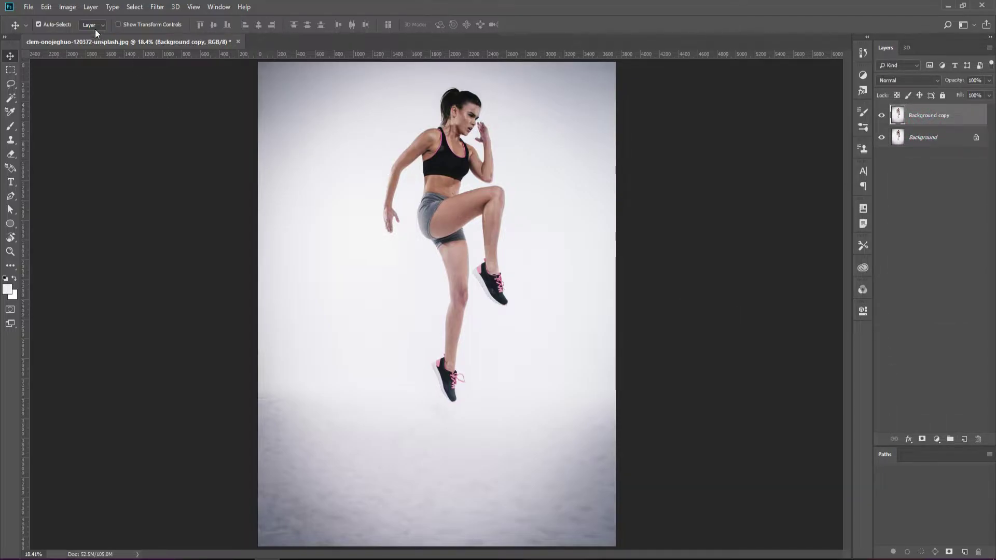
left_click(134, 6)
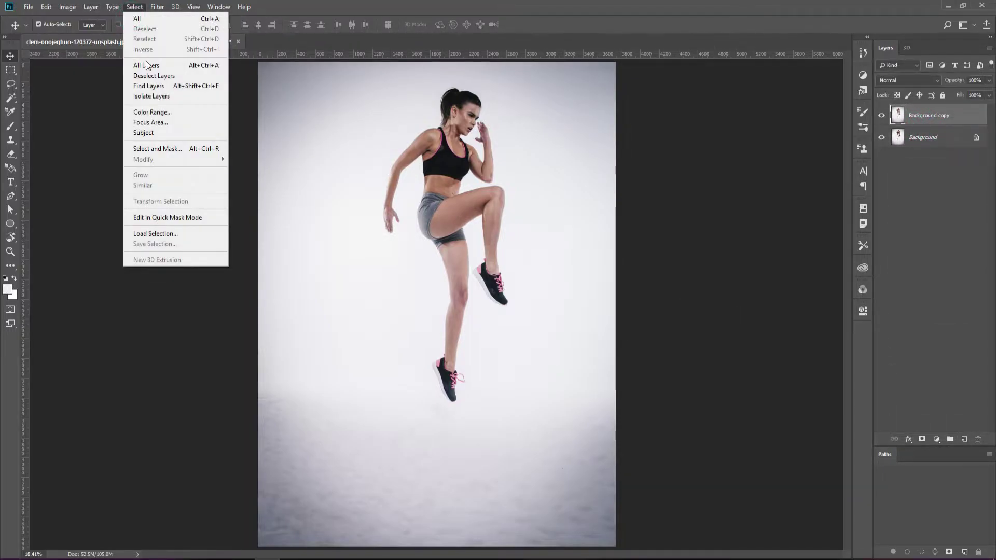
left_click(153, 113)
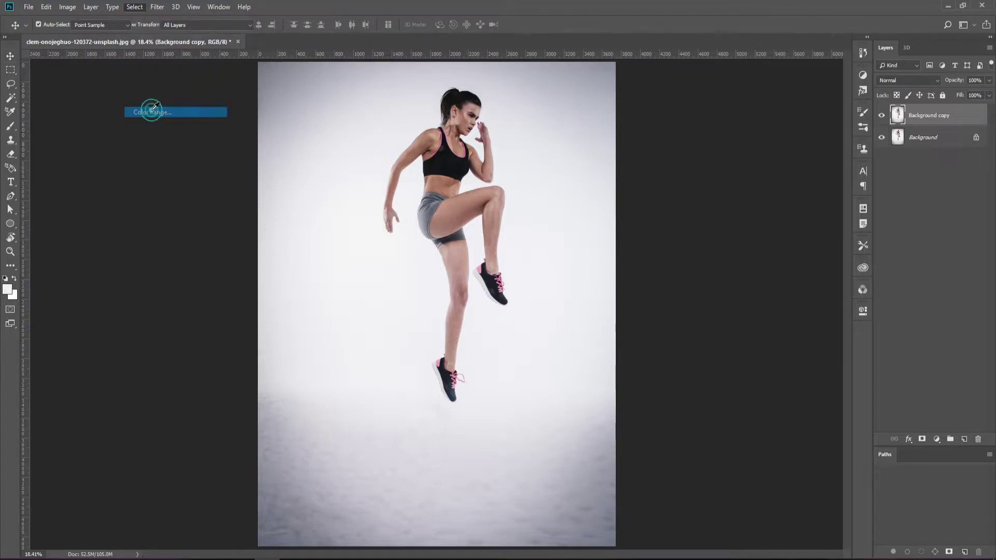
left_click(783, 257)
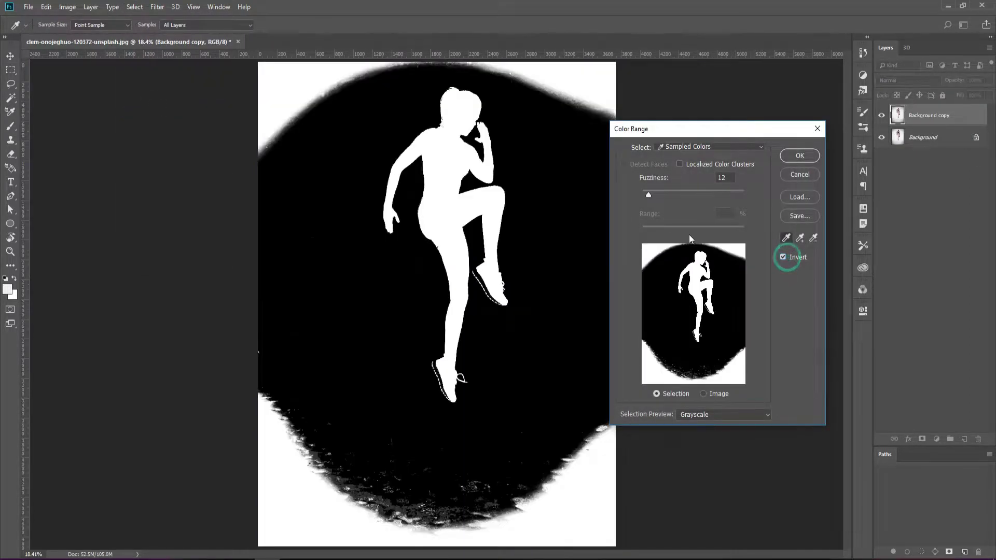
left_click(799, 156)
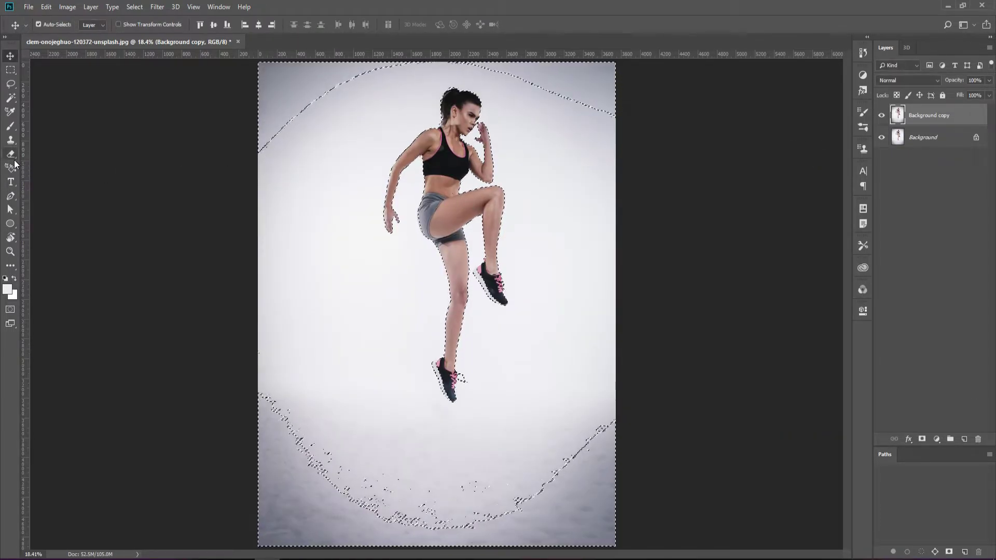
Step: Intersect the selection with a Lasso loop around the athlete, dropping the vignette edges, then add a mask
left_click(10, 83)
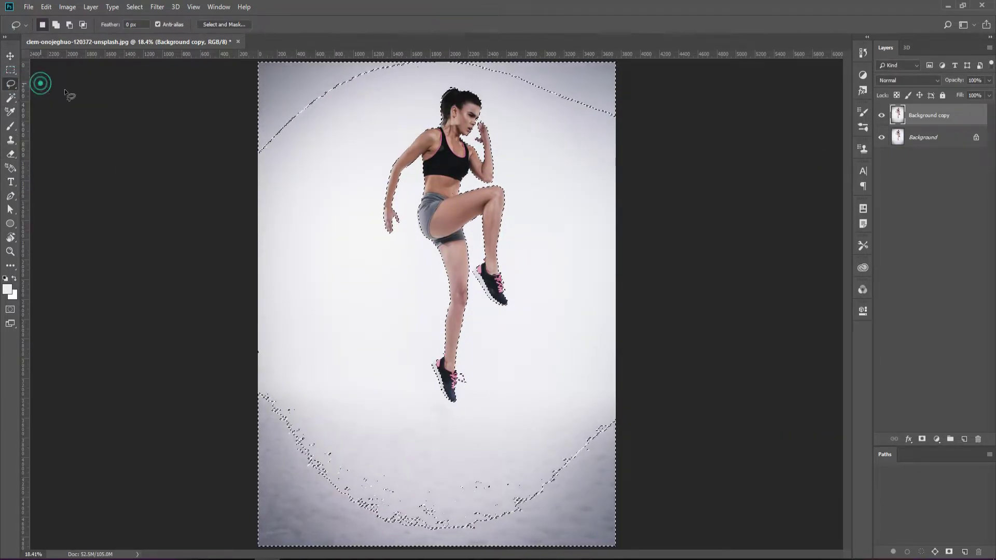
key("shift+alt")
mouse_move(495, 105)
left_mouse_down()
mouse_move(482, 388)
mouse_move(407, 98)
left_mouse_up()
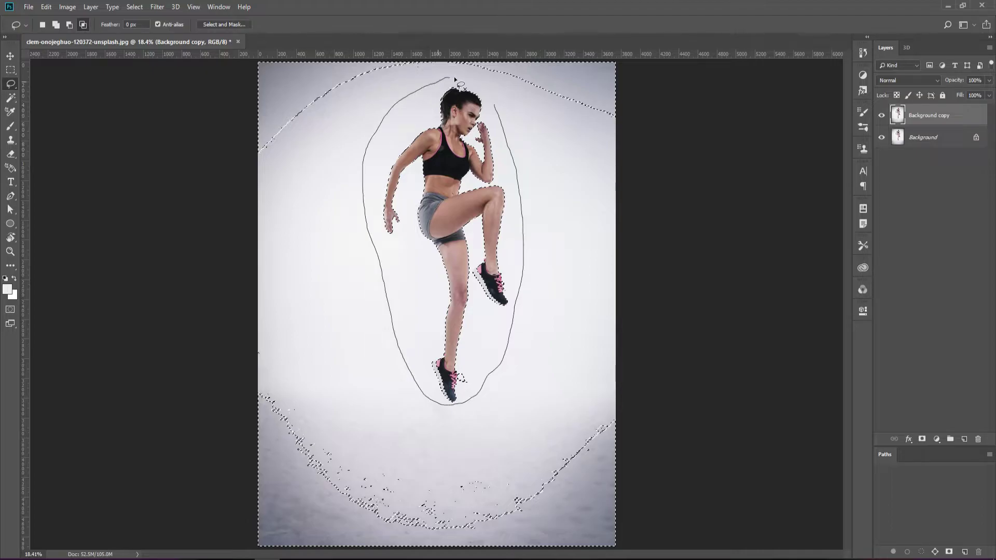
left_click_drag(410, 101, 492, 103)
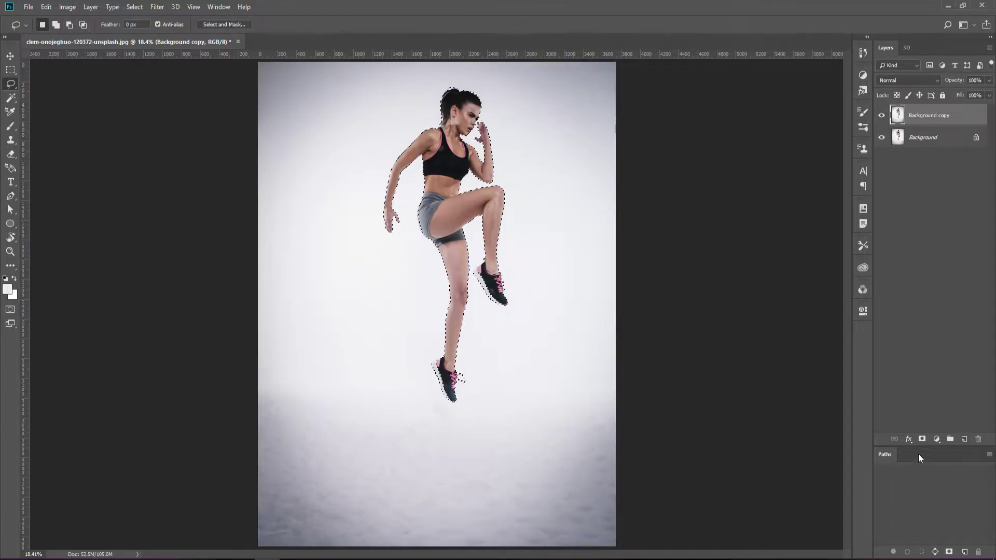
left_click(922, 439)
Step: Preview the copy layer's mask on its own, then open it in Select and Mask
left_click(919, 115, "alt")
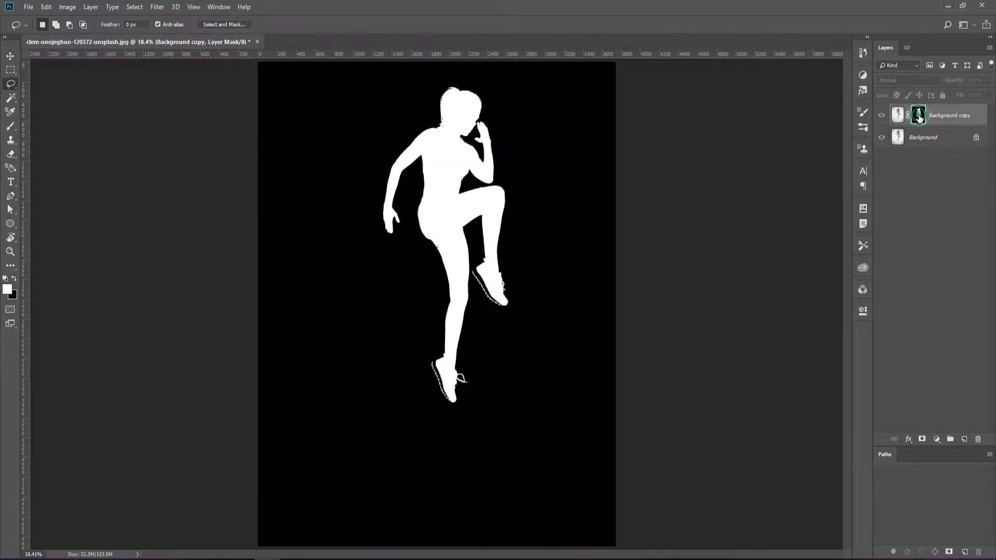
left_click(918, 115, "alt")
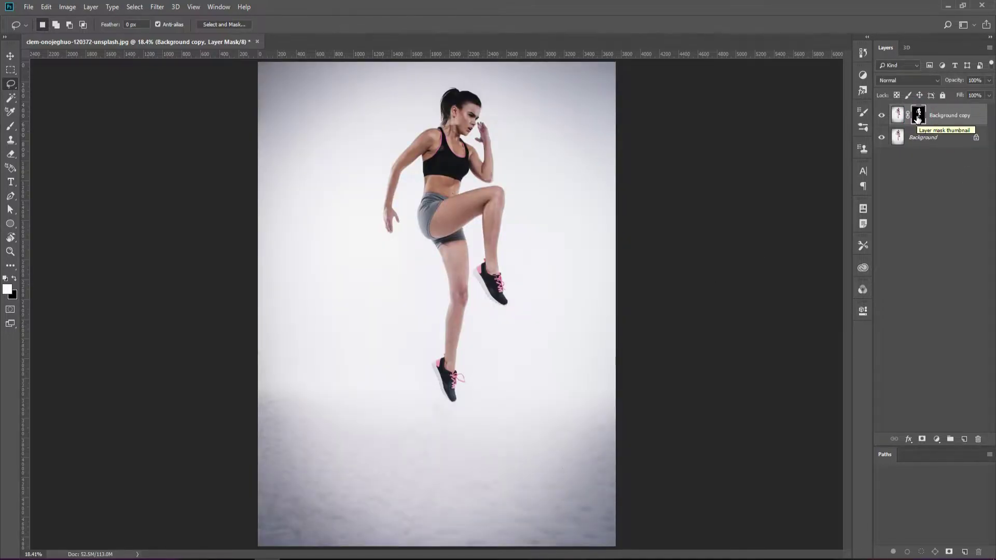
double_click(918, 115)
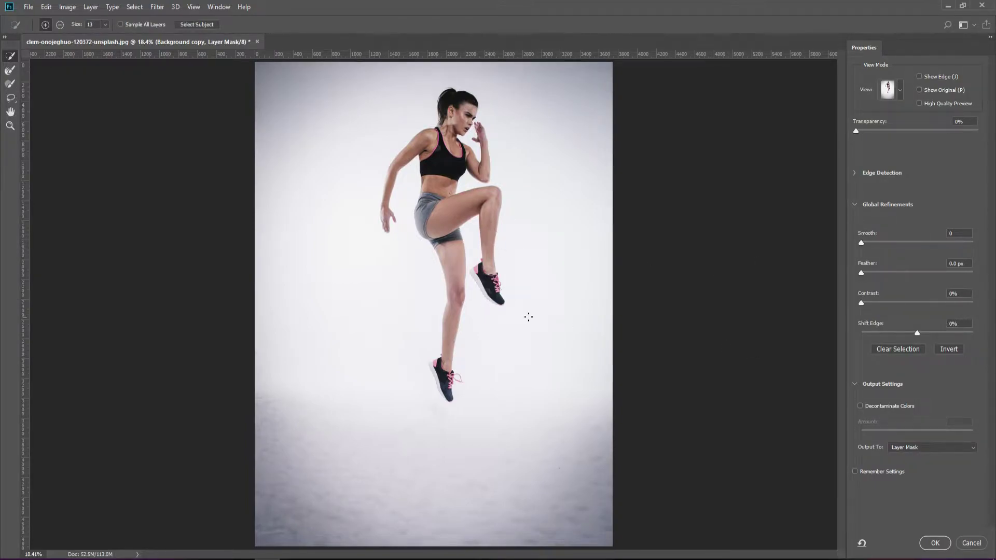
Step: Refine the mask edges along both shoes with an enlarged Refine Edge Brush
scroll(452, 343, "up", 5)
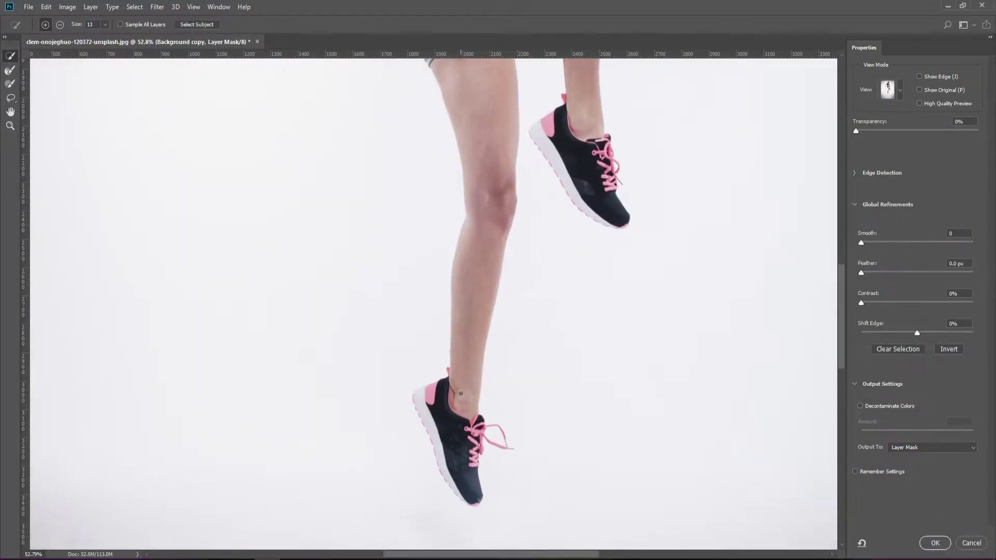
key("bracketright")
key("bracketright")
key("bracketright")
mouse_move(417, 404)
left_mouse_down()
mouse_move(448, 473)
mouse_move(413, 393)
left_mouse_up()
mouse_move(625, 235)
left_mouse_down()
mouse_move(577, 209)
mouse_move(539, 106)
left_mouse_up()
Step: Set the edge Contrast to 3% and apply the refined mask
left_click(860, 243)
left_click_drag(861, 303, 864, 303)
scroll(643, 261, "up", 2)
key("ctrl+minus")
key("ctrl+minus")
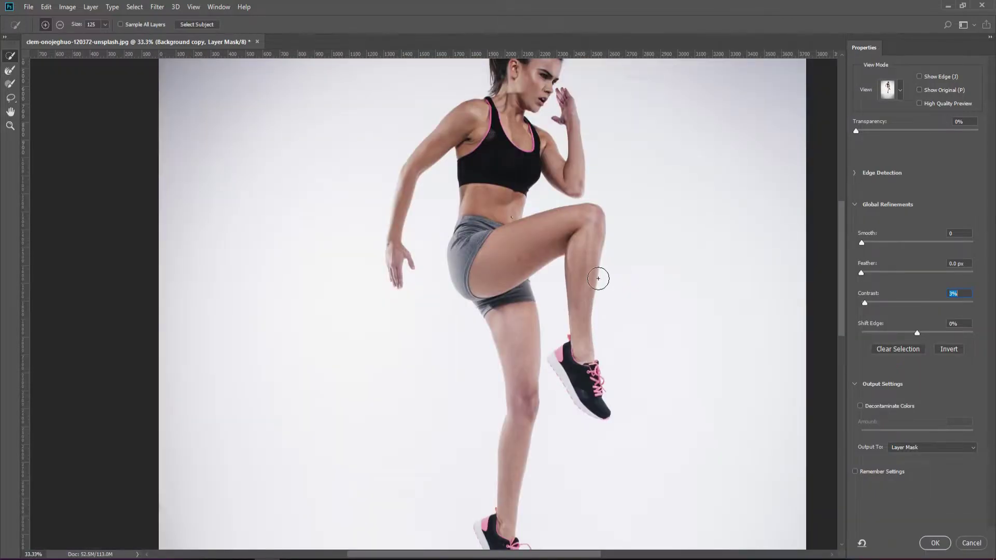
left_click(934, 543)
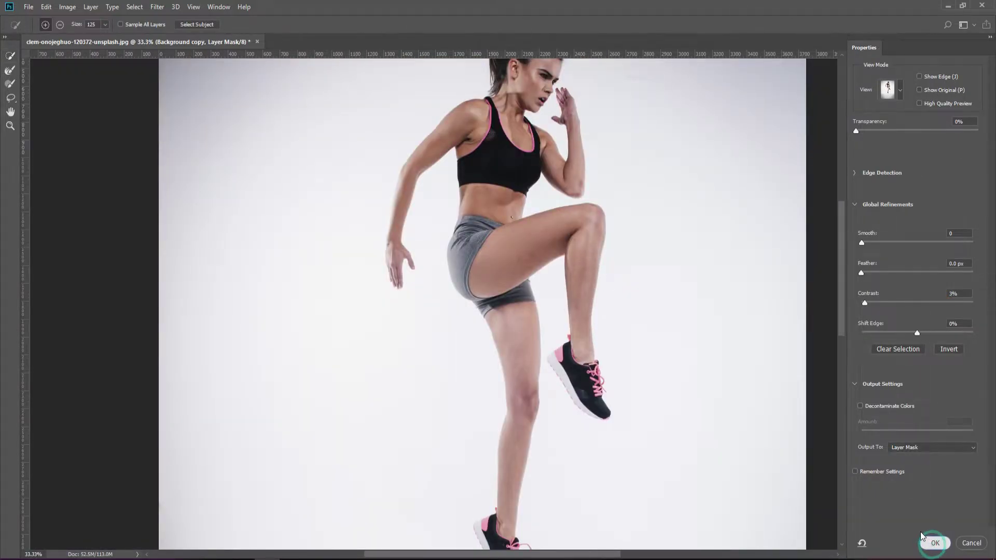
key("ctrl+minus")
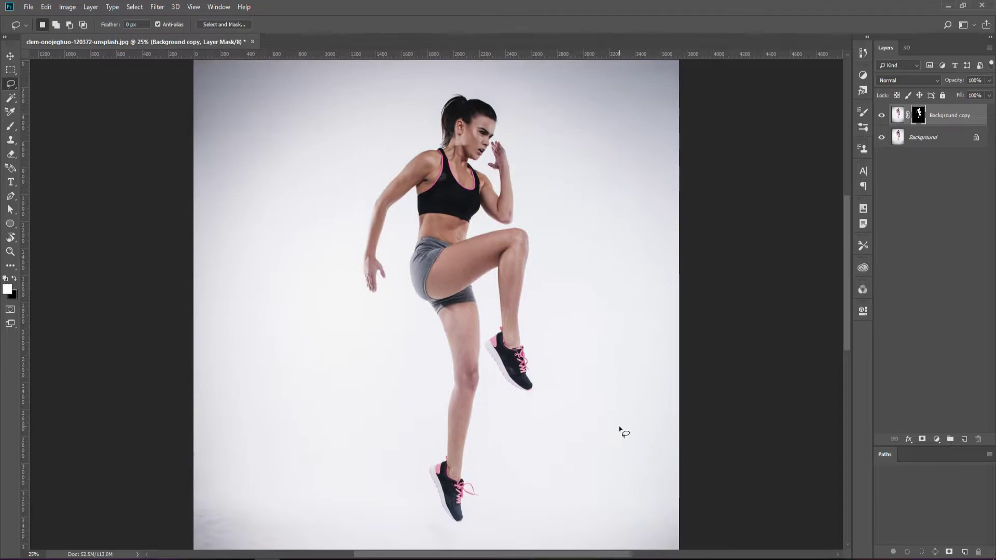
Step: Hide and select the Background layer, leaving the cut-out athlete on a plain backdrop
left_click(881, 137)
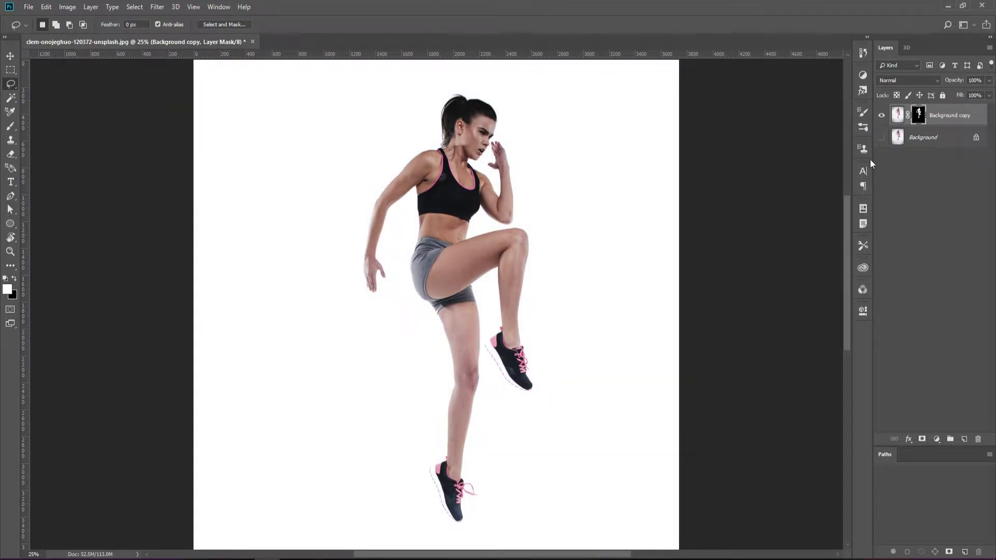
key("ctrl+minus")
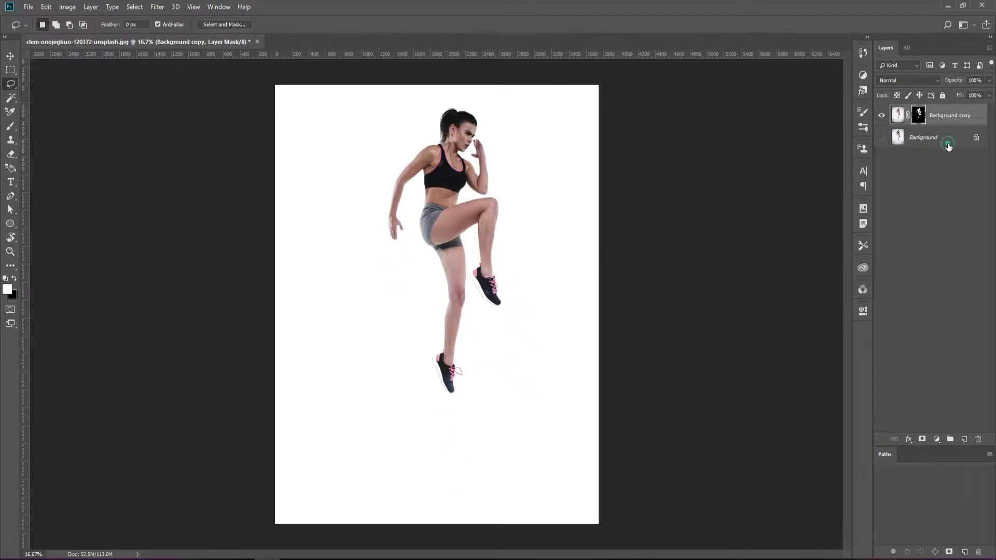
left_click(947, 145)
left_click(936, 439)
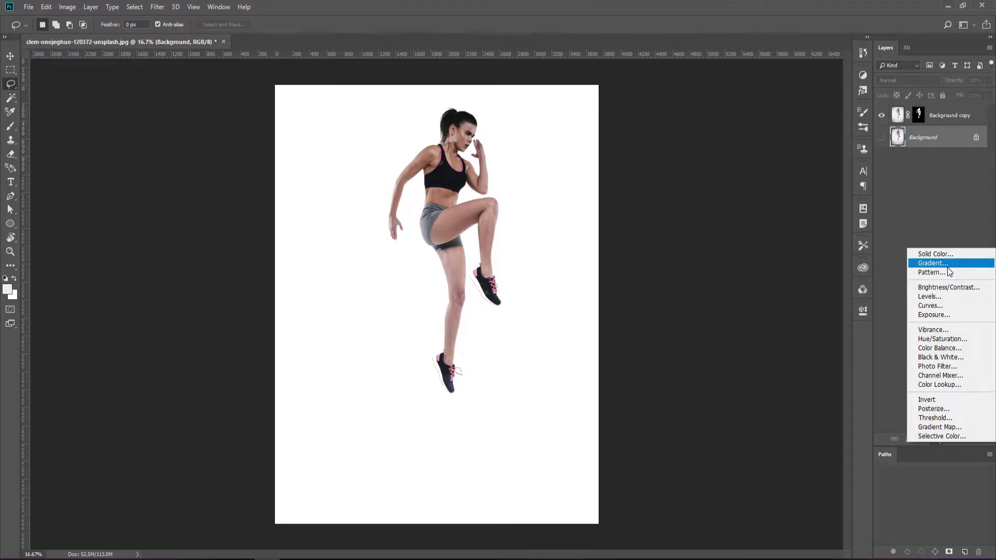
Step: Add a Neutral Density gradient fill with stops sampled from the shorts' grey and the leg's skin tone
left_click(947, 266)
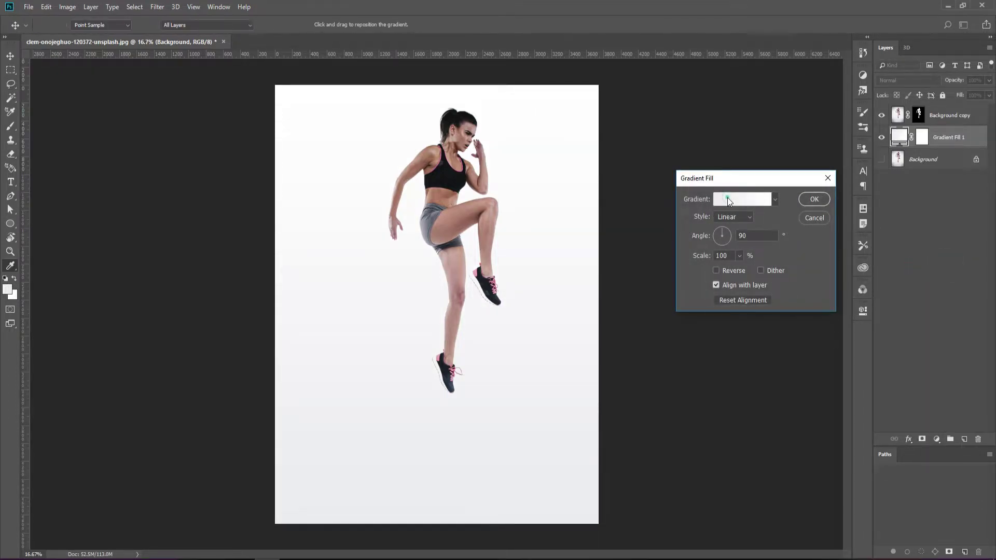
left_click(741, 199)
left_click(814, 217)
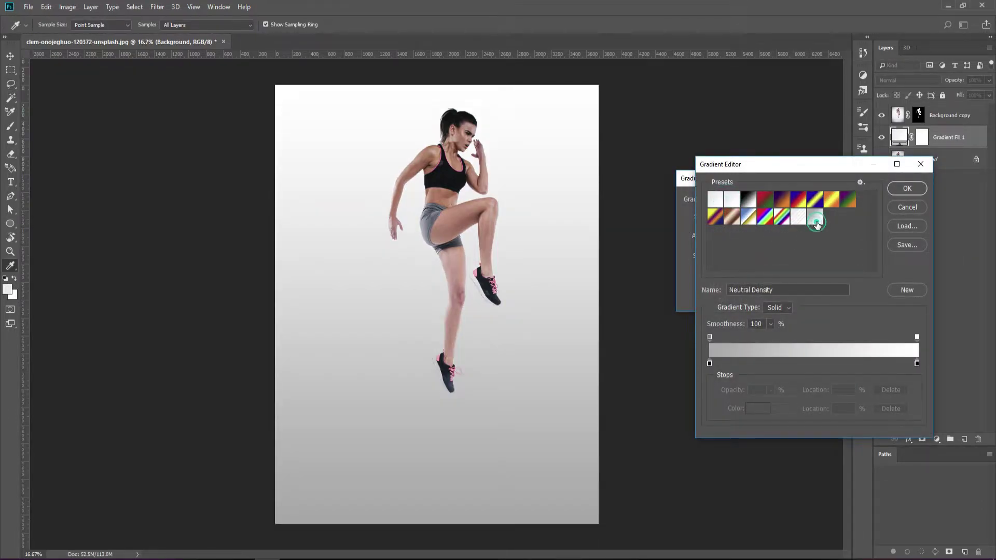
double_click(710, 363)
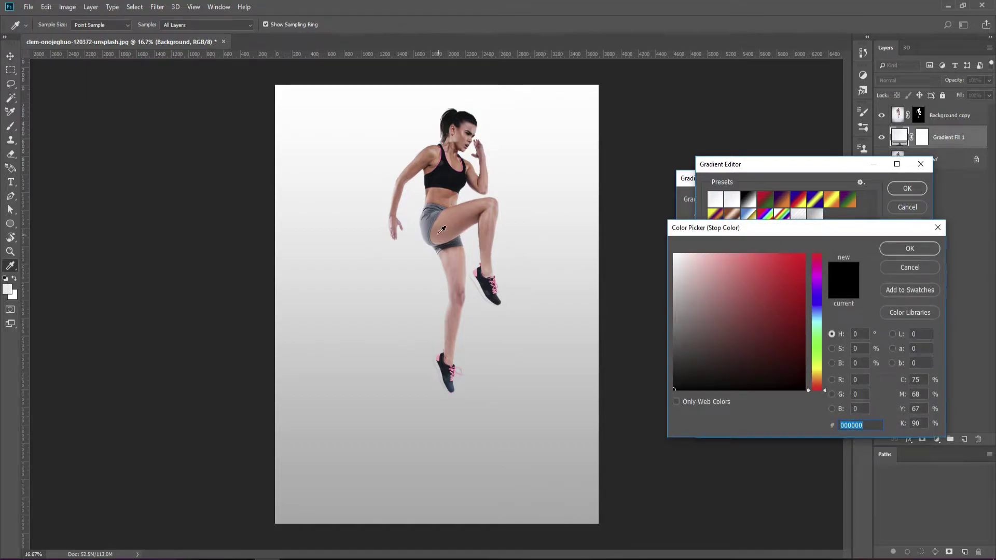
left_click(428, 221)
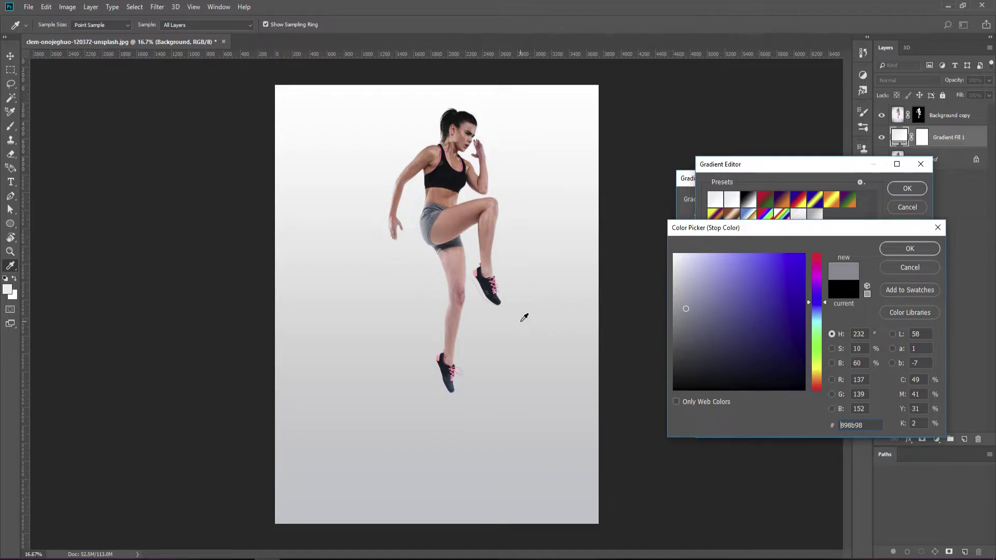
left_click(428, 223)
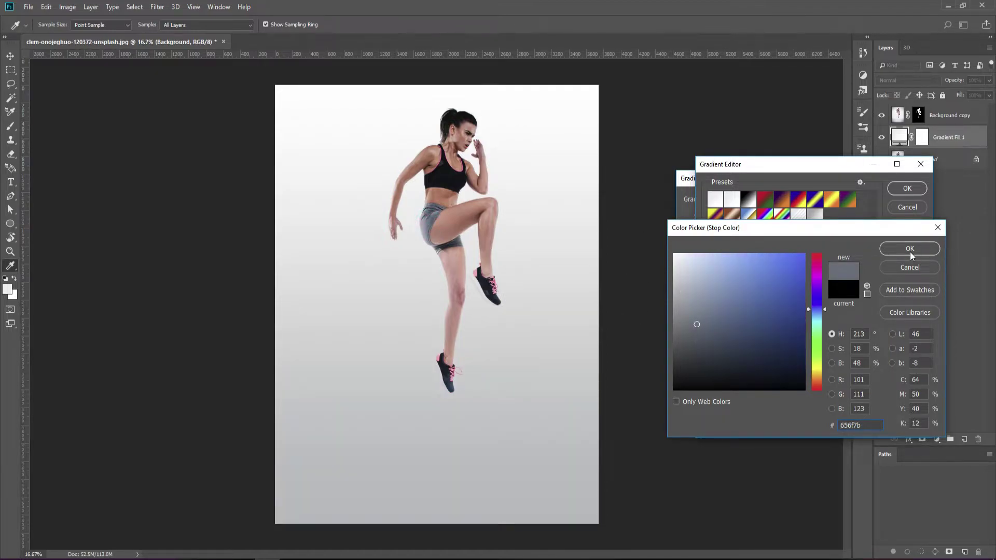
left_click(909, 249)
double_click(917, 363)
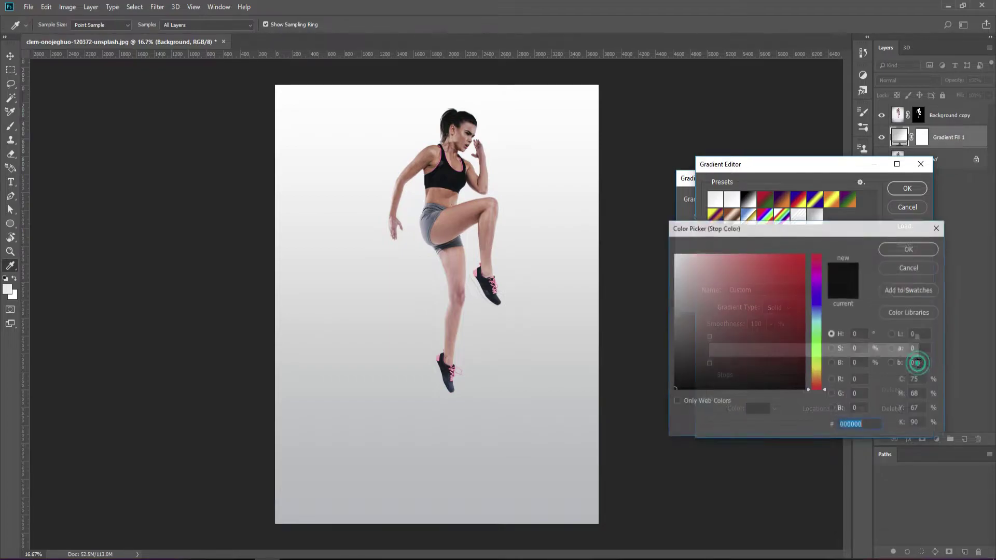
left_click(458, 253)
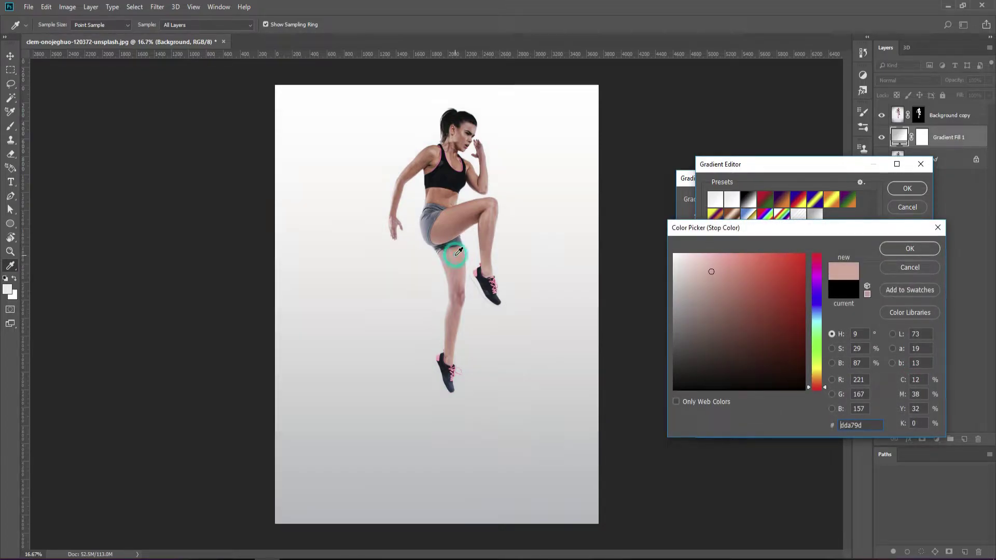
left_click(910, 249)
Step: Change the first gradient stop to blue and set the gradient style to Radial
double_click(709, 363)
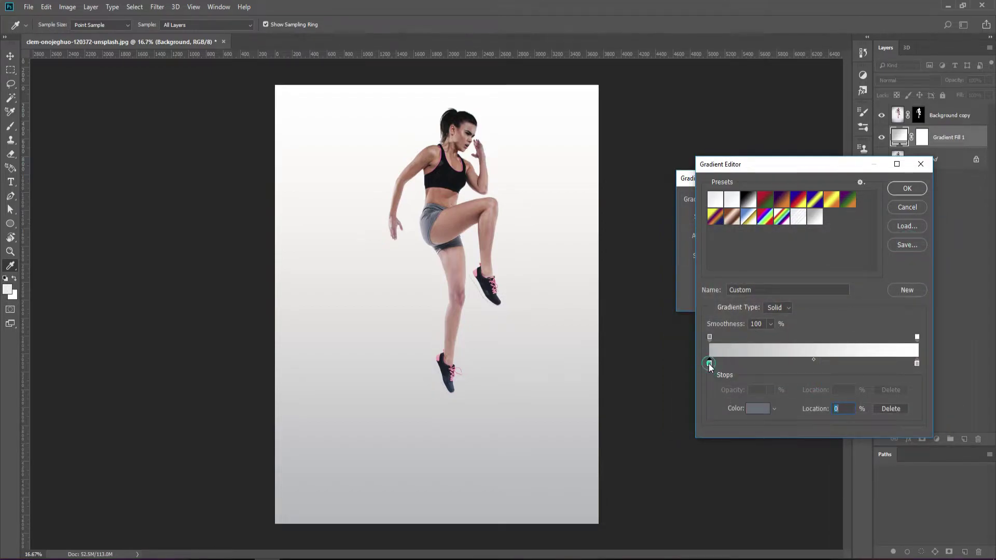
mouse_move(720, 315)
left_mouse_down()
mouse_move(738, 316)
mouse_move(753, 292)
mouse_move(755, 301)
left_mouse_up()
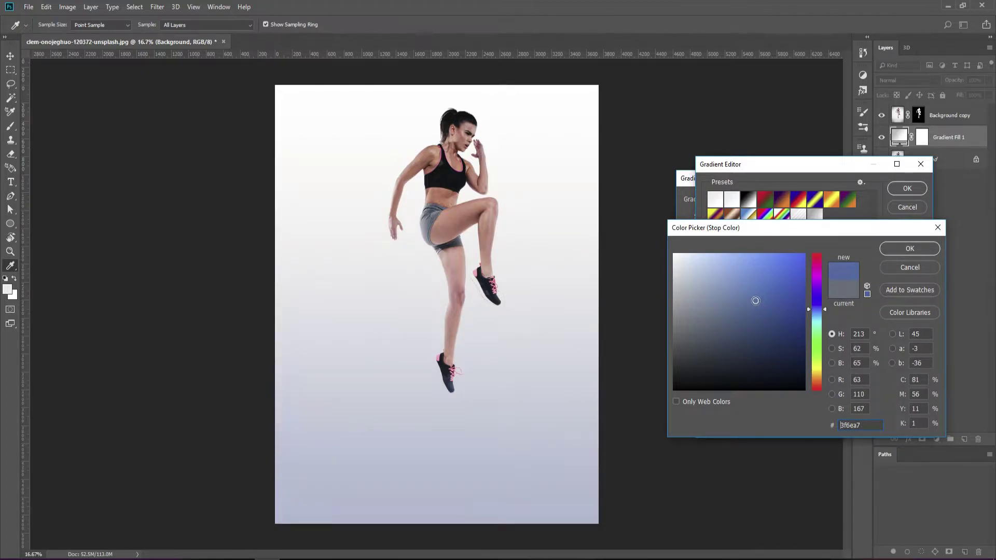
left_click(911, 250)
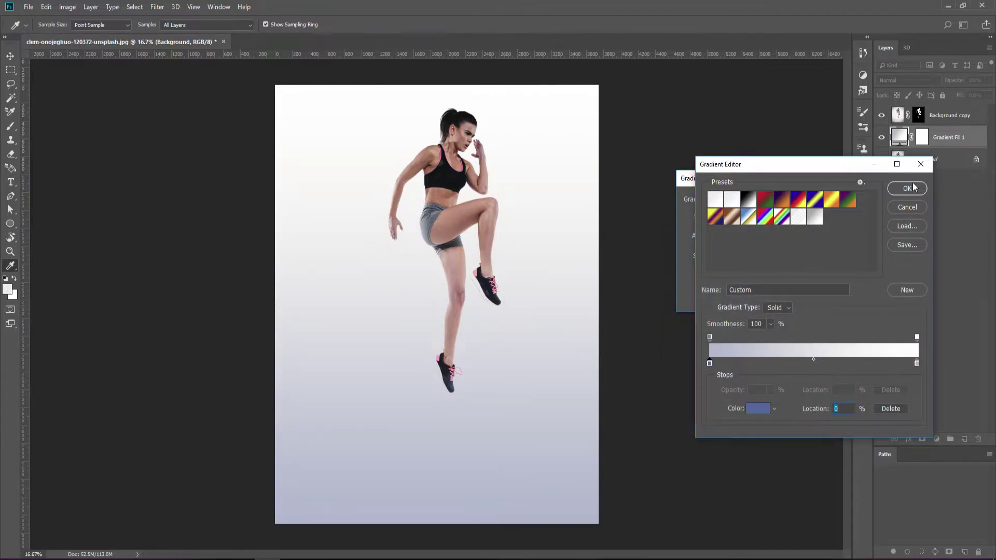
left_click(907, 188)
left_click(739, 216)
left_click(728, 234)
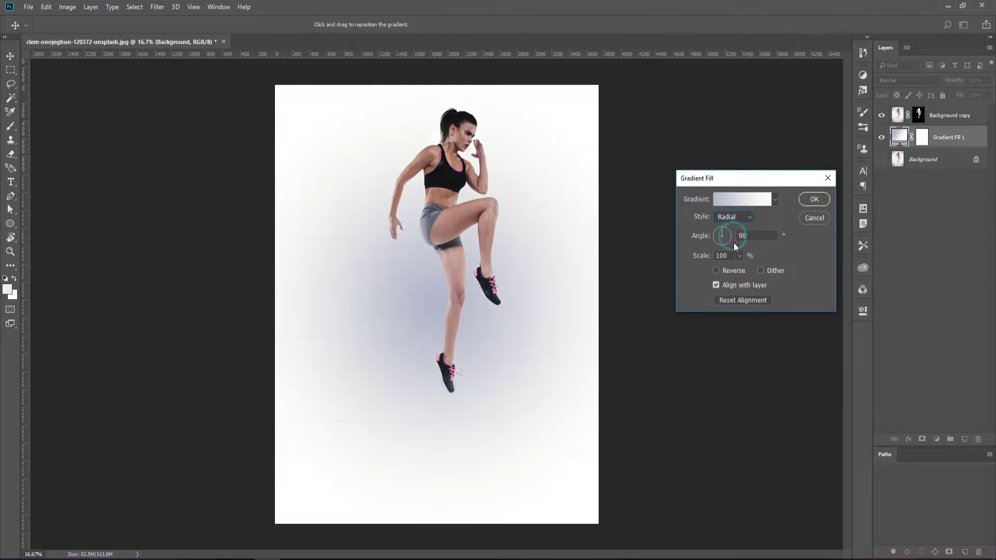
Step: Enable Reverse and Dither, scale the radial glow to about 111%, and confirm the gradient fill
left_click(718, 270)
left_click(761, 270)
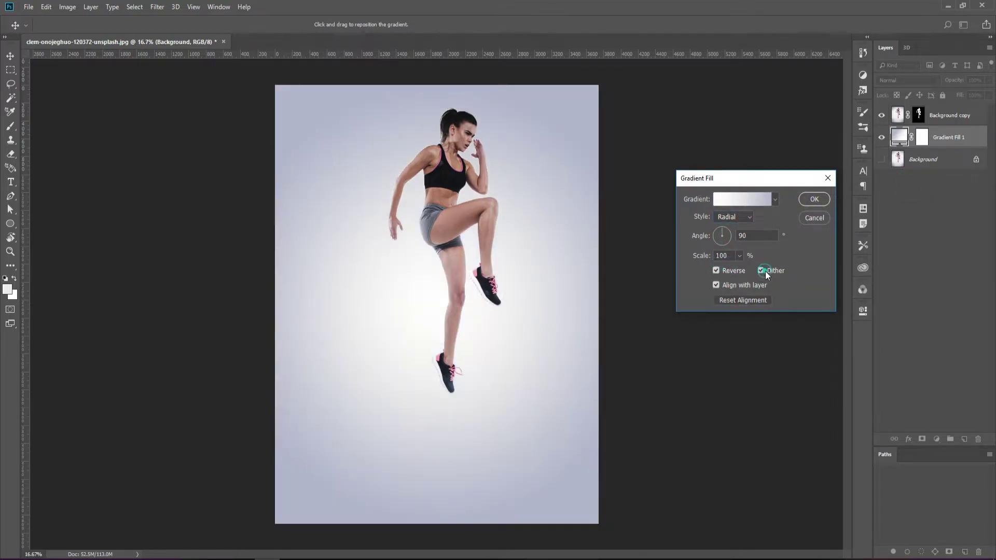
left_click(737, 256)
left_click(740, 271)
left_click(739, 272)
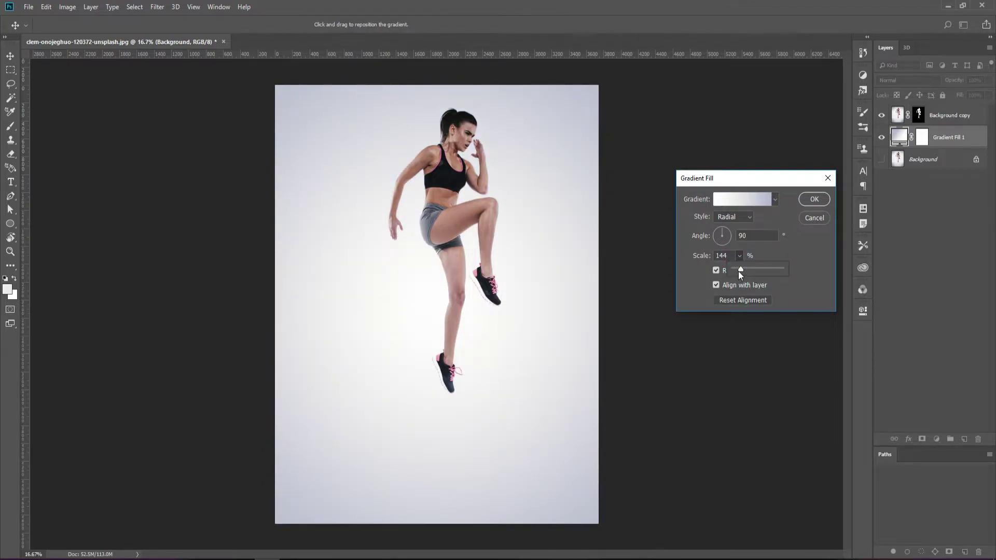
left_click_drag(736, 271, 736, 268)
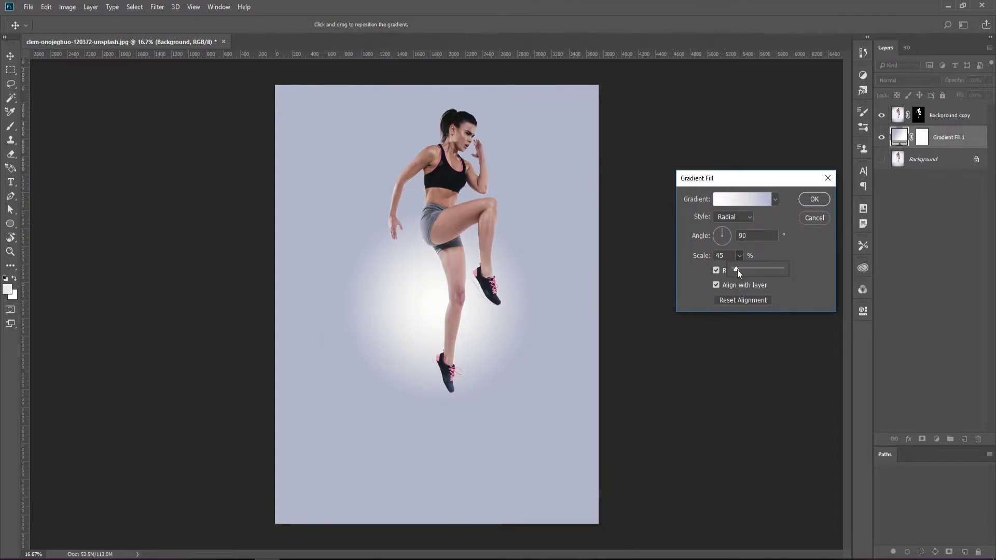
left_click_drag(738, 269, 739, 269)
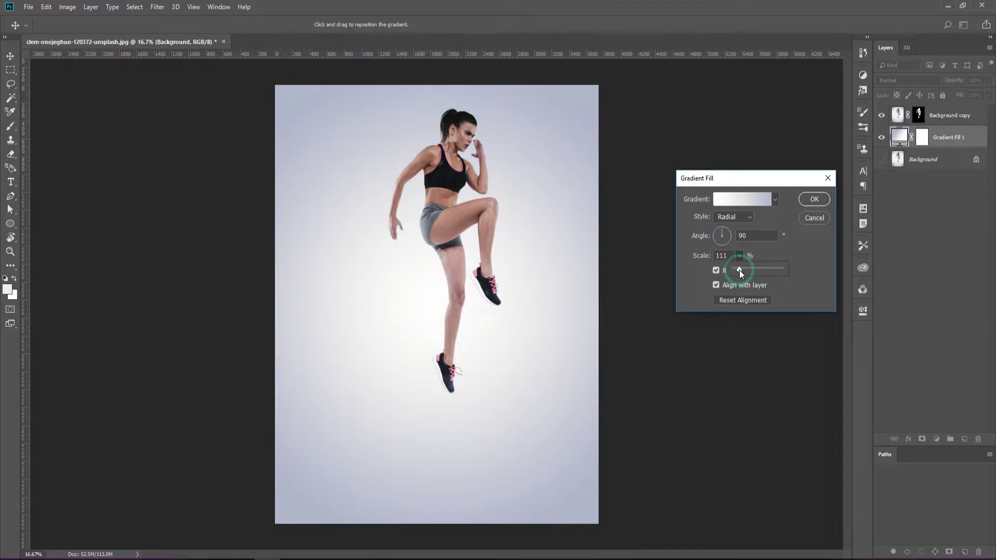
left_click(815, 205)
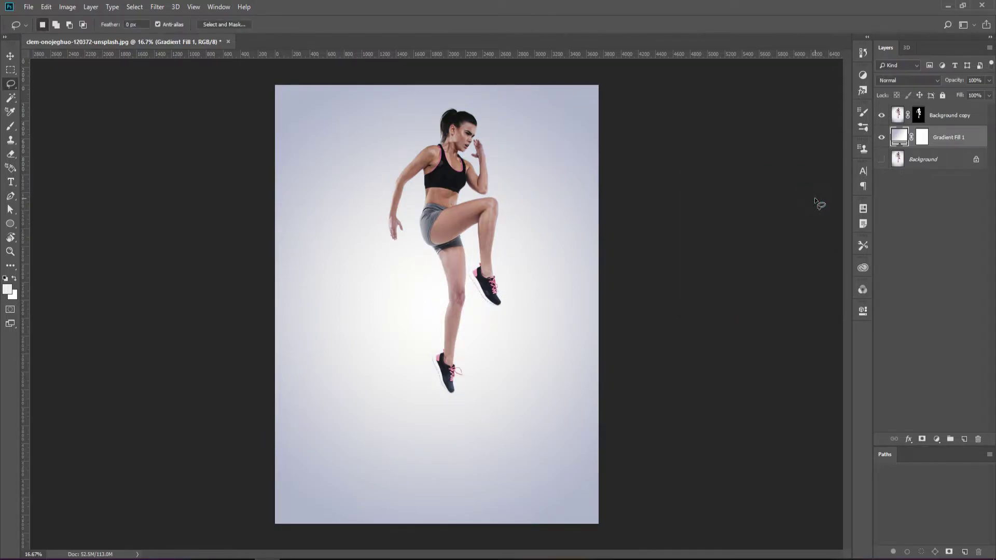
Step: Select the Background copy layer and move the athlete about 210 px lower
left_click(944, 119)
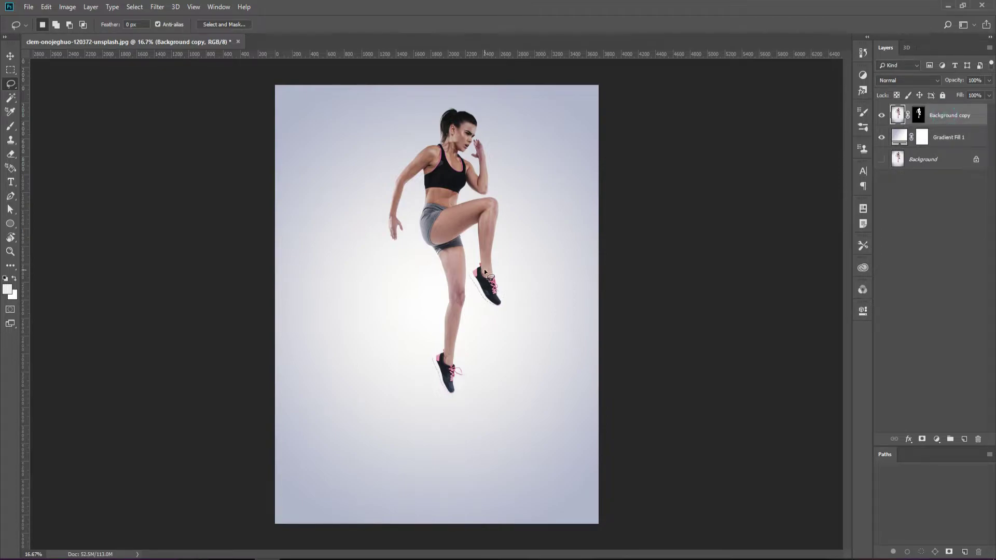
left_click(10, 55)
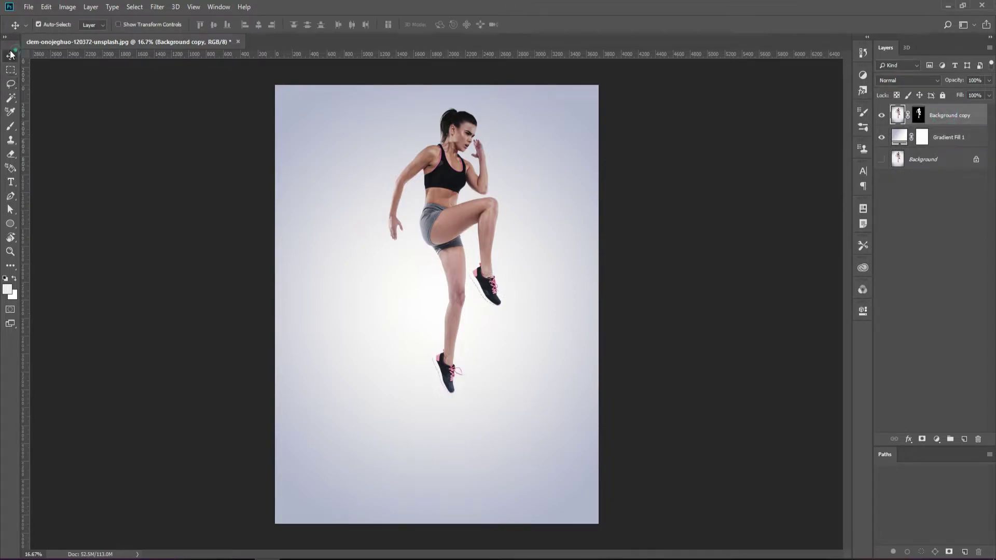
left_click_drag(451, 222, 450, 250)
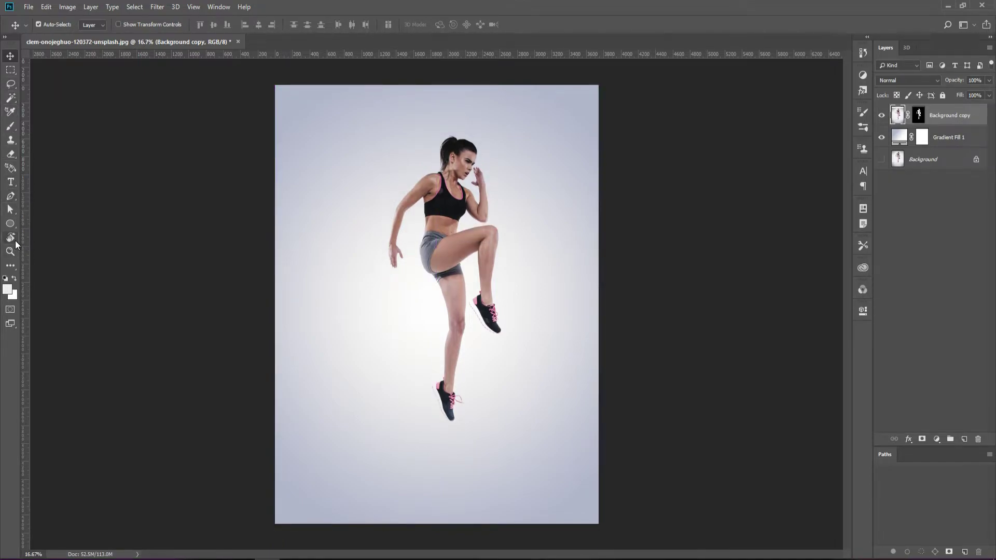
Step: Widen the canvas equally on both sides with Crop and permanently apply the athlete's layer mask
key("c")
mouse_move(597, 305)
left_mouse_down()
mouse_move(730, 312)
mouse_move(720, 313)
left_mouse_up()
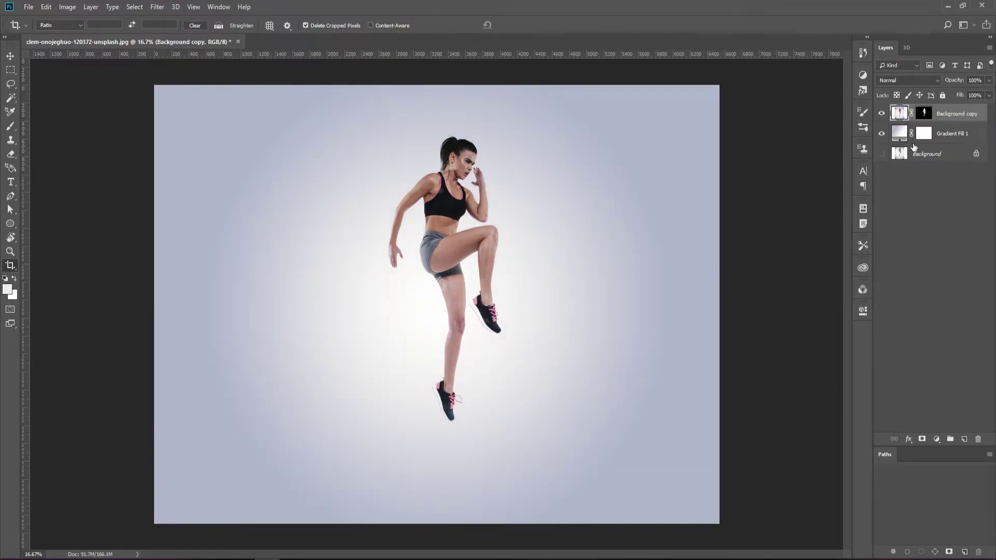
left_click(923, 114)
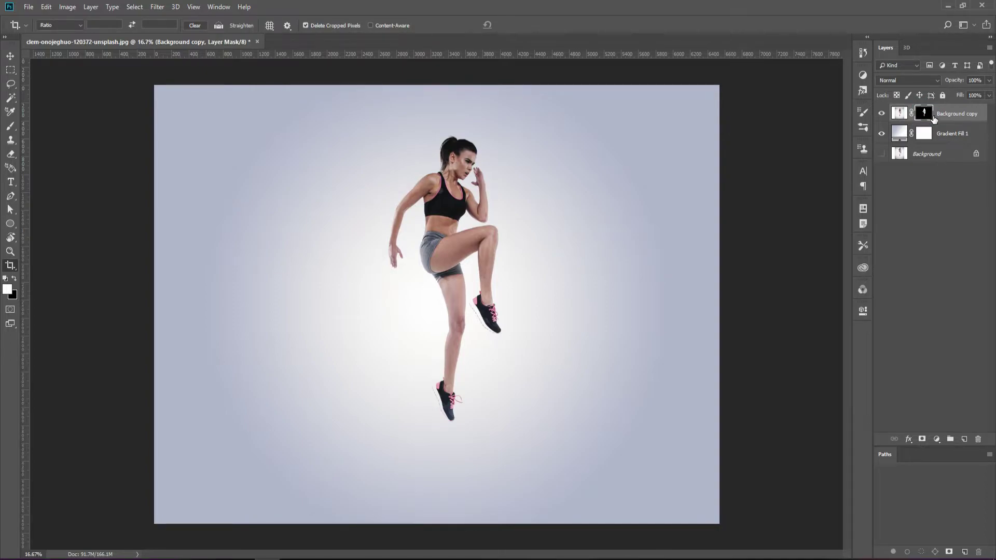
right_click(927, 118)
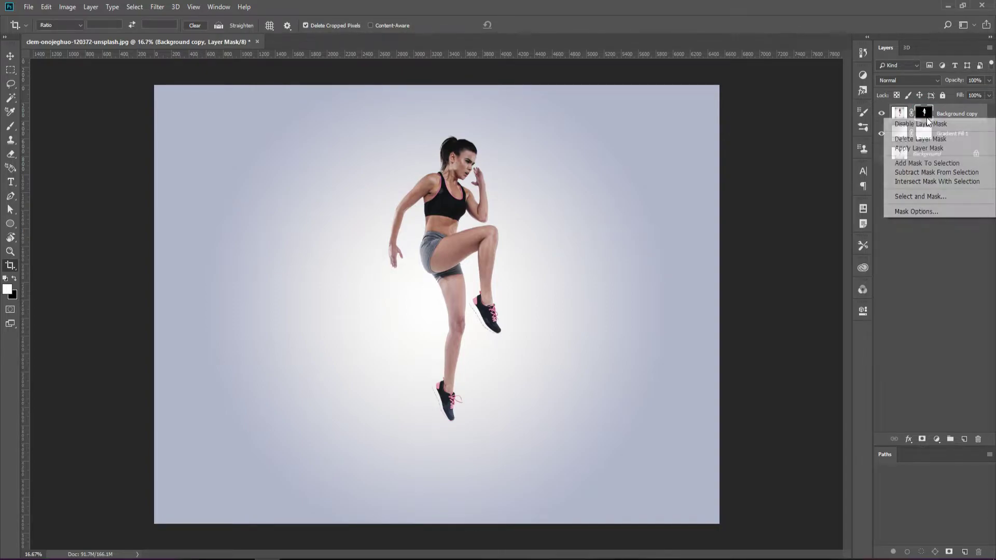
left_click(921, 149)
key("m")
scroll(438, 367, "up", 2)
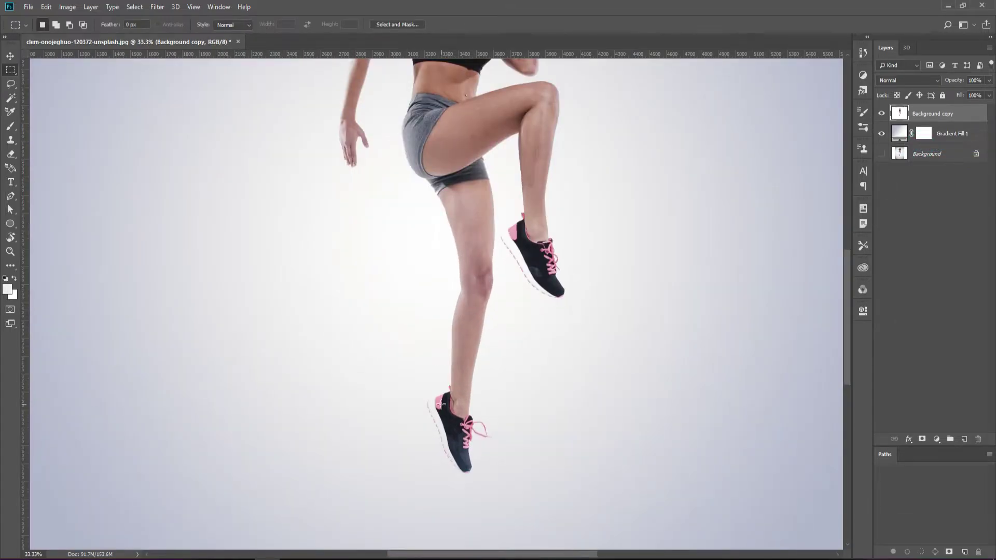
Step: Copy a thin lower-leg and shoe strip to a new layer and stretch it across the canvas
left_click_drag(453, 387, 463, 461)
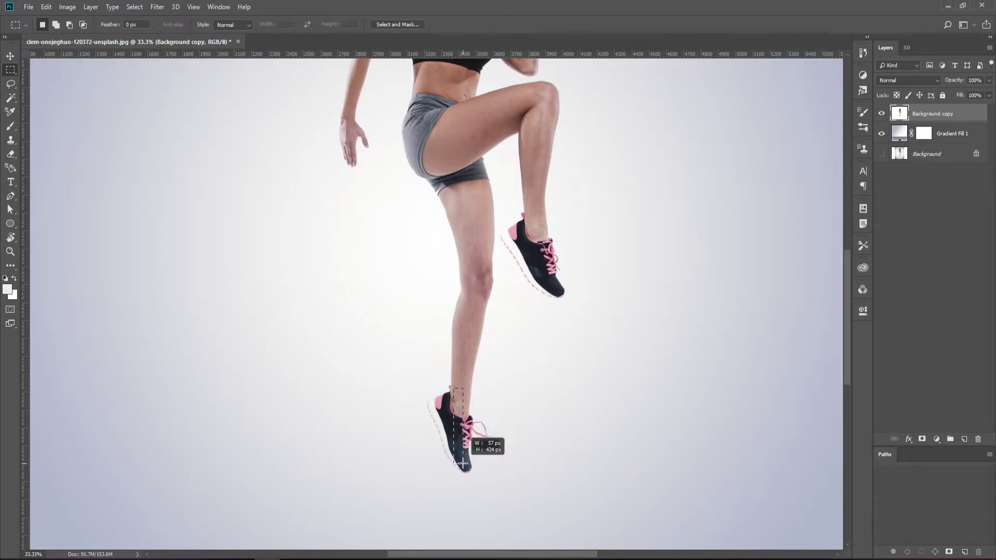
key("ctrl+j")
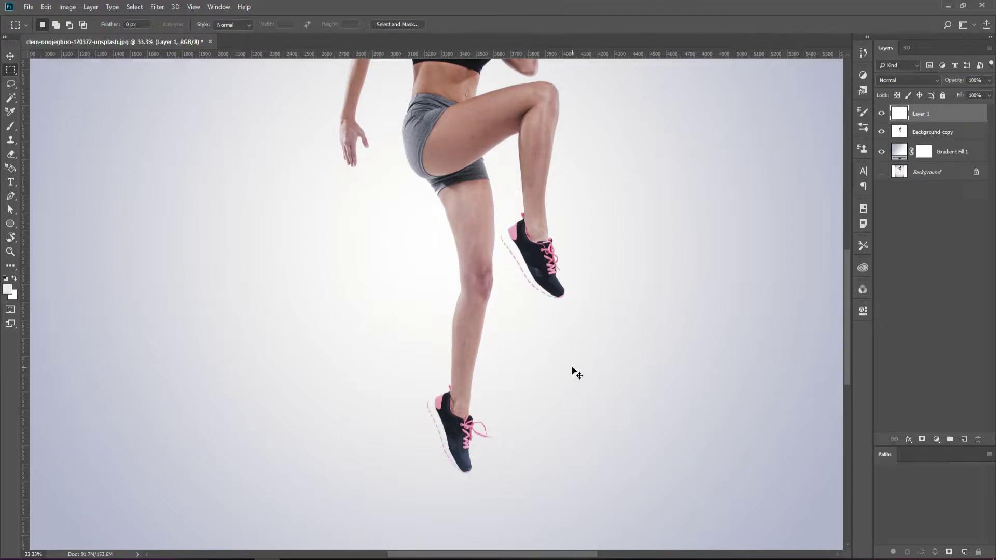
key("ctrl+minus")
key("ctrl+minus")
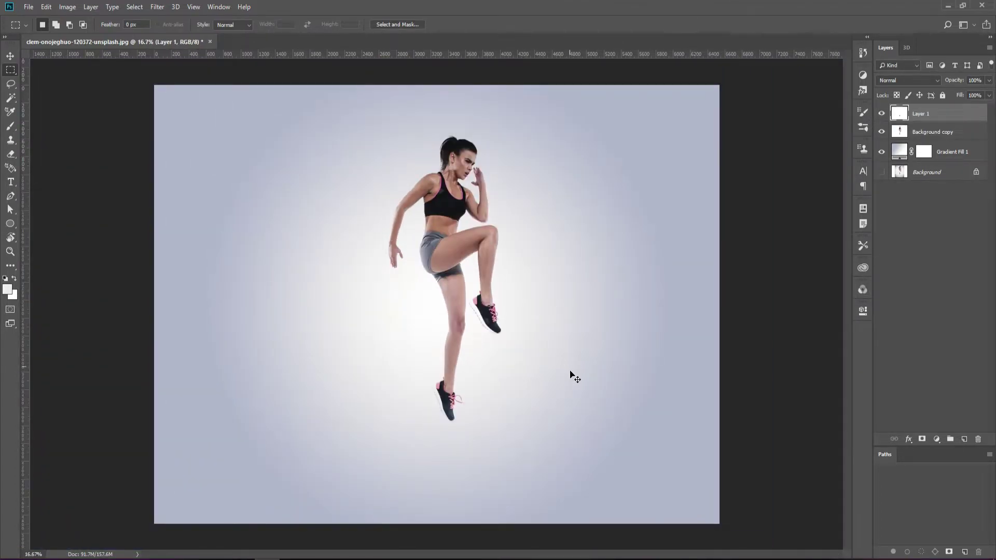
key("ctrl+t")
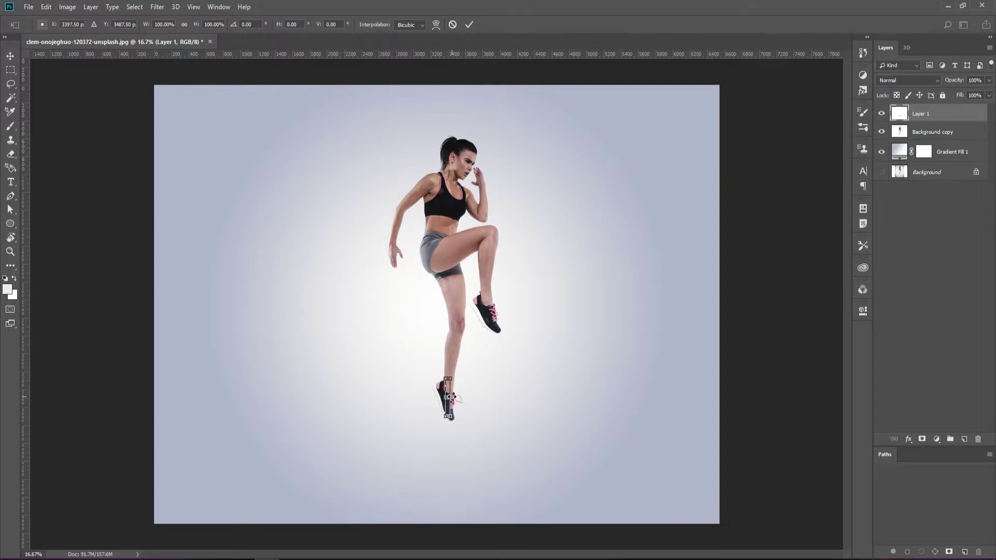
left_click_drag(451, 397, 723, 411)
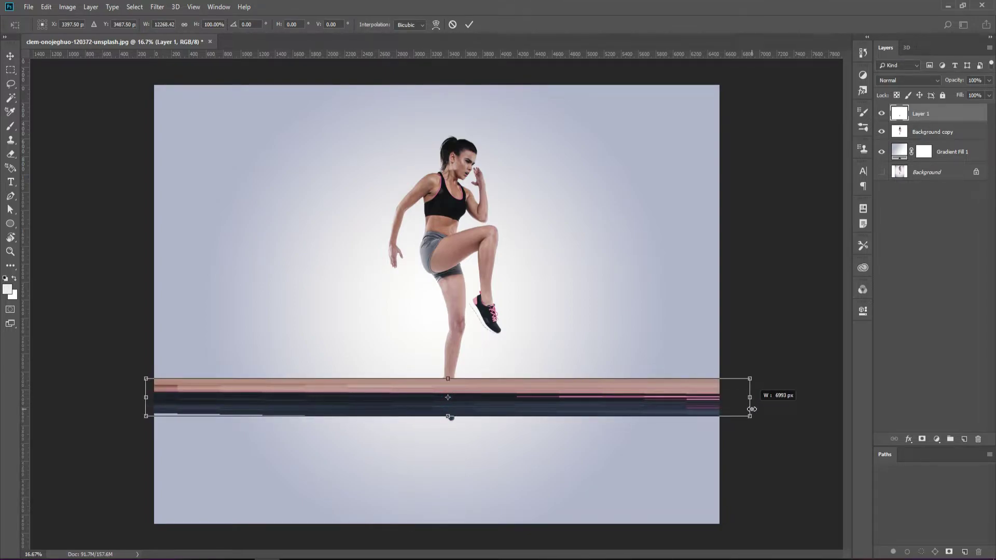
key("Return")
key("m")
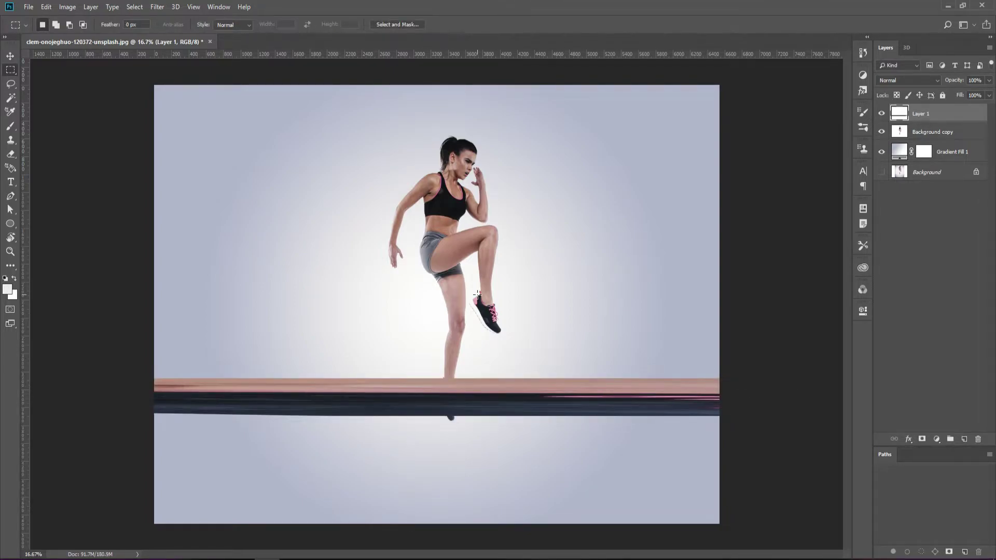
left_click_drag(418, 221, 433, 271)
Step: Copy a hip strip to a new layer and stretch it full canvas width and taller
left_click(458, 280)
left_click(951, 130)
key("ctrl+j")
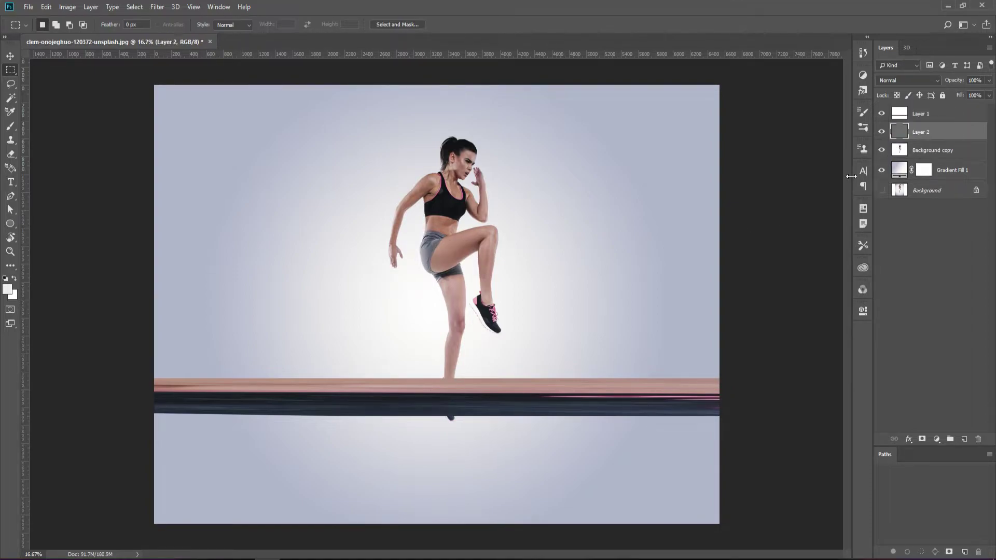
key("ctrl+t")
mouse_move(484, 260)
left_mouse_down()
mouse_move(745, 267)
mouse_move(737, 262)
left_mouse_up()
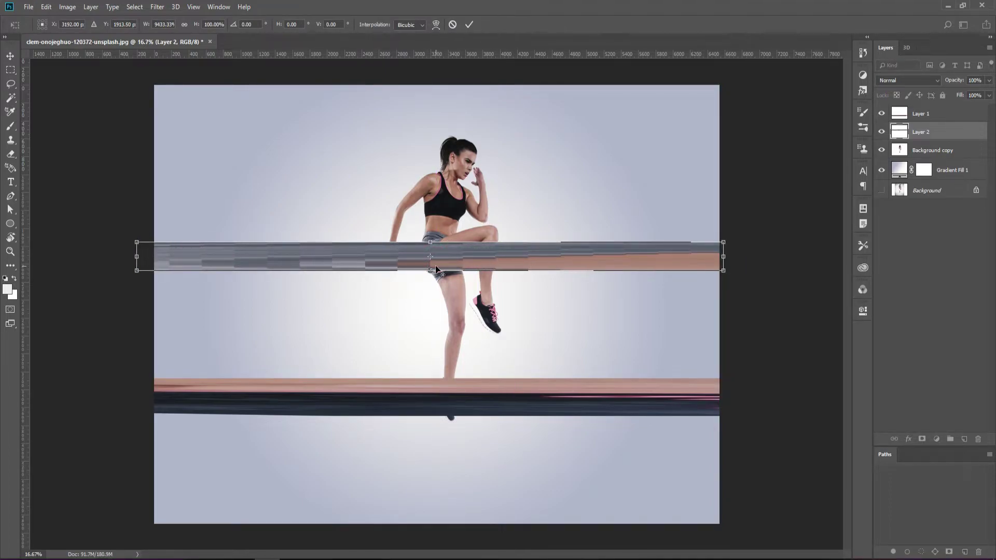
left_click_drag(431, 278, 431, 290)
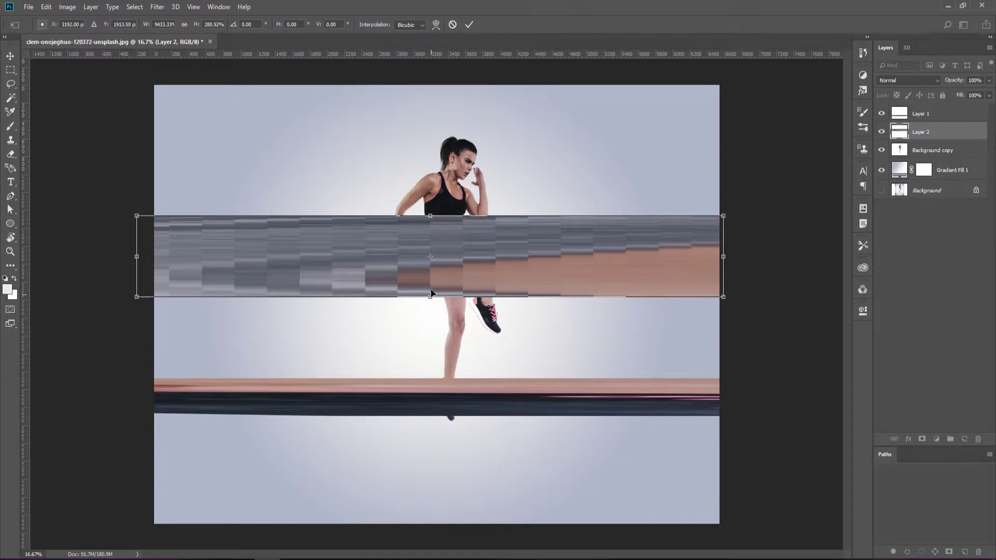
key("Return")
Step: Make the lower Layer 1 leg band taller and shift it up slightly
key("m")
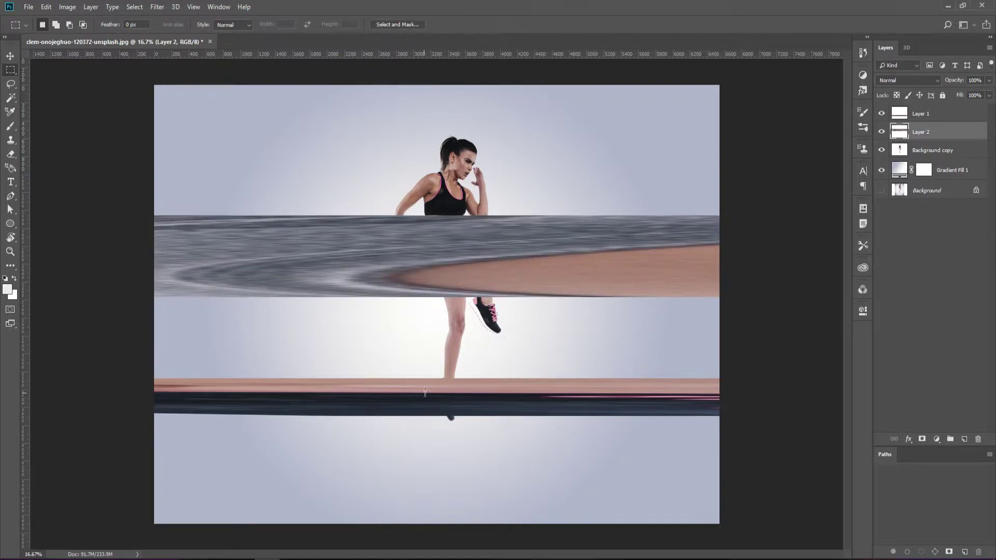
left_click(926, 150)
left_click(920, 113)
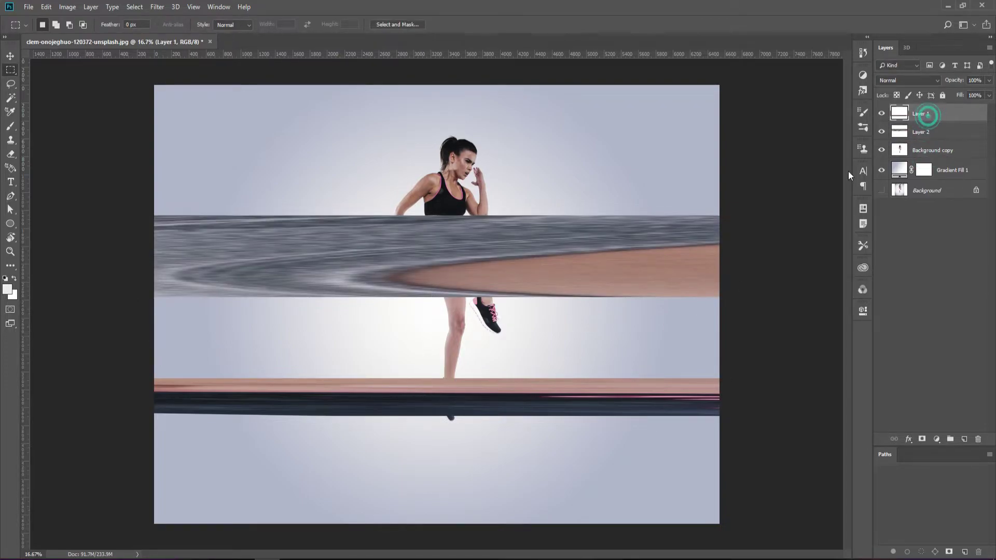
key("ctrl+t")
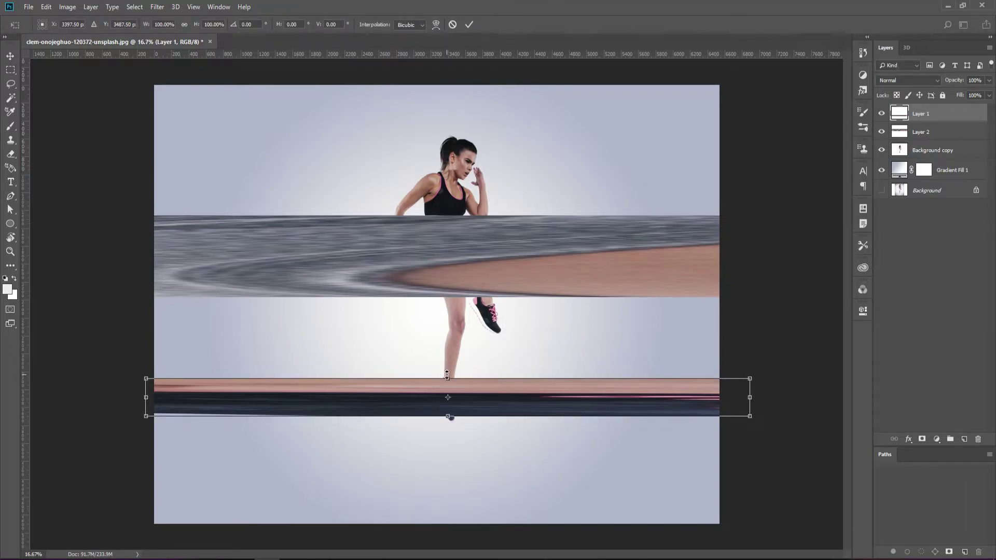
left_click_drag(447, 374, 447, 350)
left_click_drag(458, 389, 459, 362)
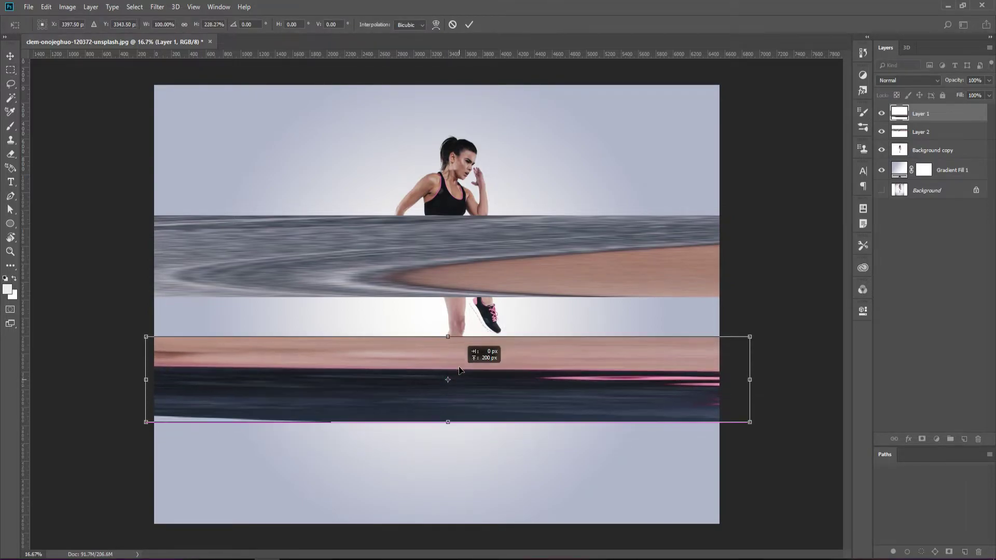
key("Return")
Step: Move the hip band down onto the leg band, then select a thin shoulder strip
key("m")
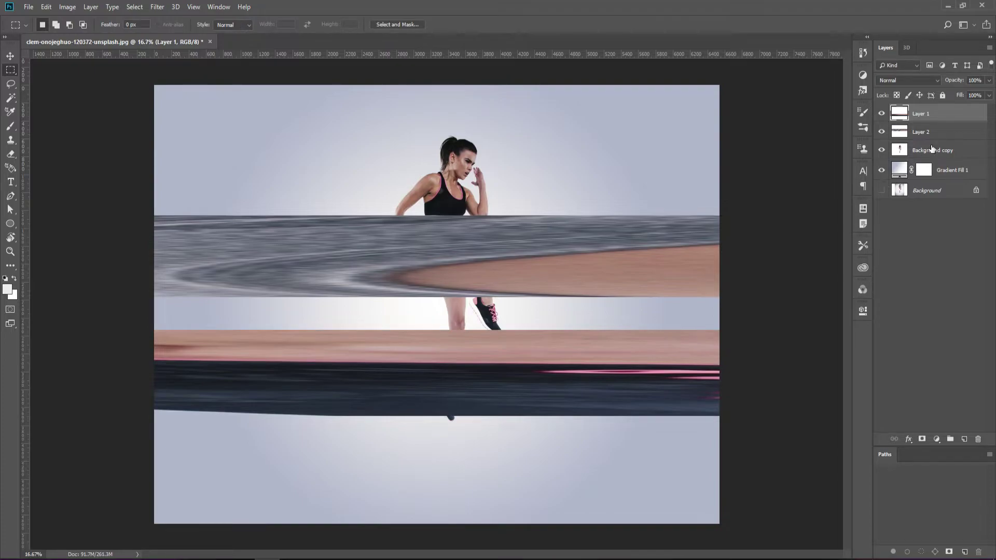
left_click(931, 133)
key("ctrl+t")
left_click_drag(501, 256, 501, 289)
key("Return")
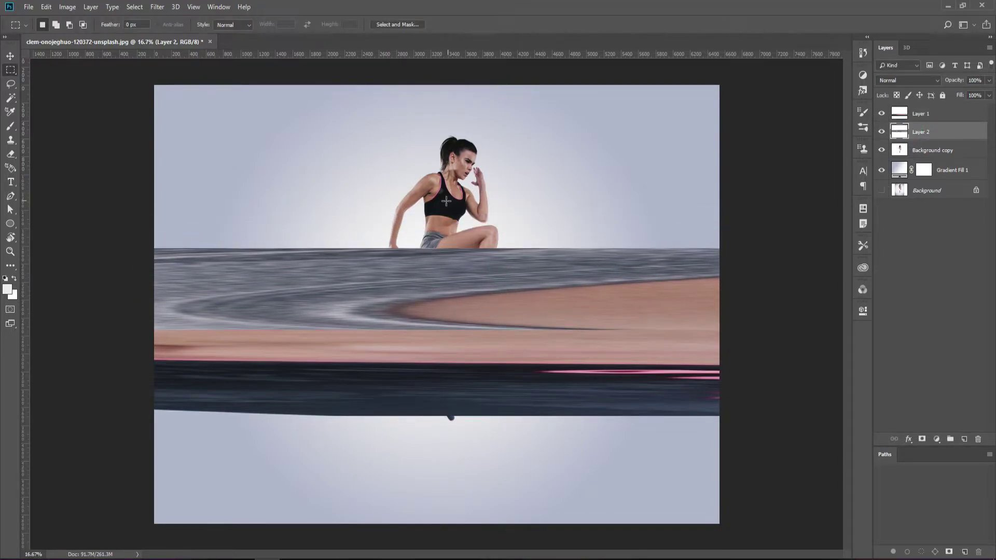
left_click_drag(430, 187, 437, 227)
Step: Copy the shoulder strip to Layer 3 and stretch it into a full-width, taller band
left_click(945, 151)
key("ctrl+j")
key("ctrl+t")
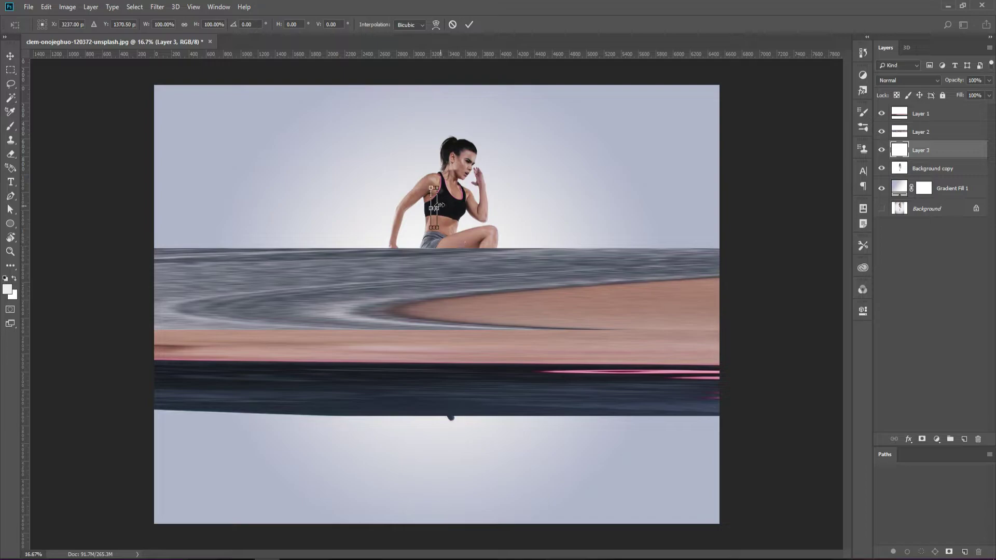
left_click_drag(455, 213, 740, 215)
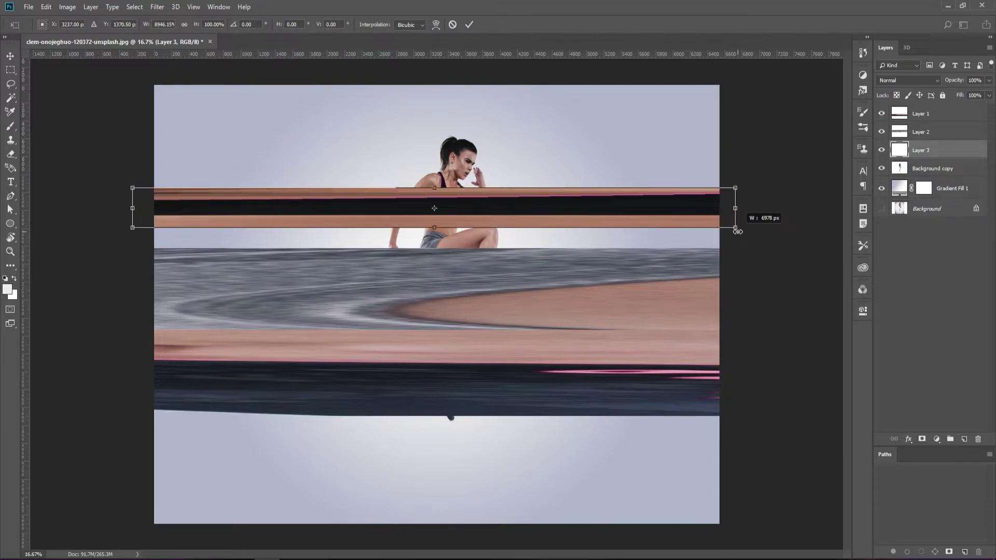
mouse_move(434, 227)
left_mouse_down()
mouse_move(433, 242)
mouse_move(442, 230)
left_mouse_up()
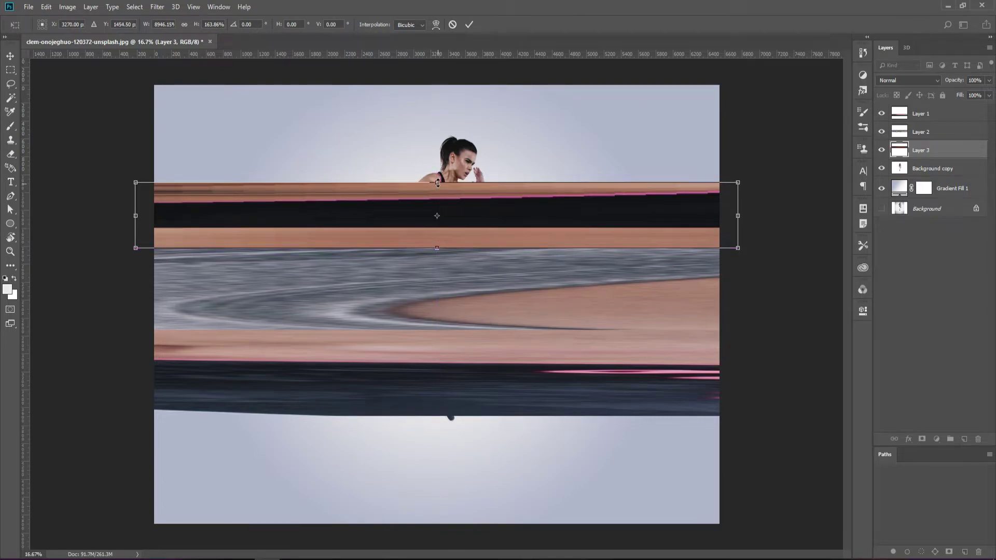
left_click_drag(437, 182, 438, 183)
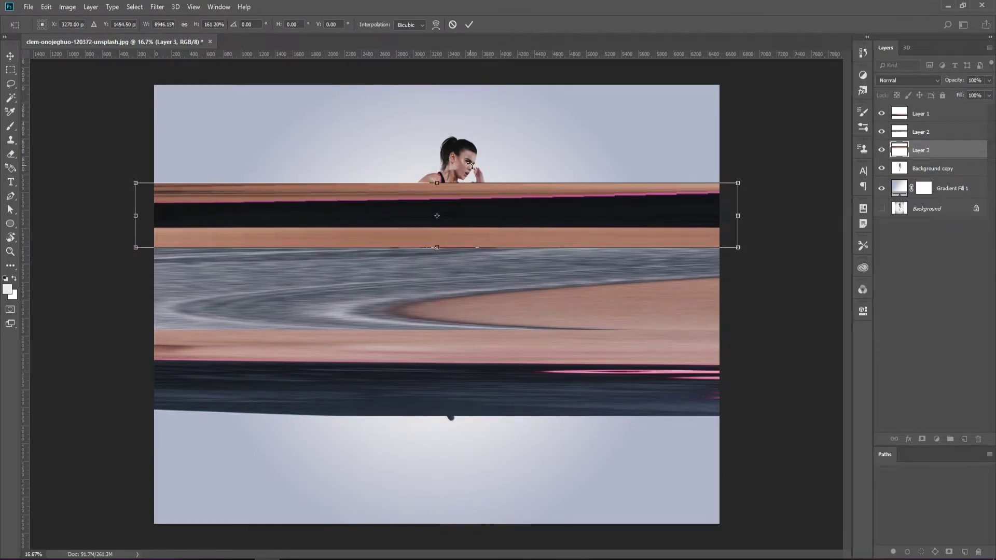
key("Return")
Step: Copy a thin vertical slice of the face from the Background copy onto Layer 4
key("m")
left_click_drag(456, 146, 460, 179)
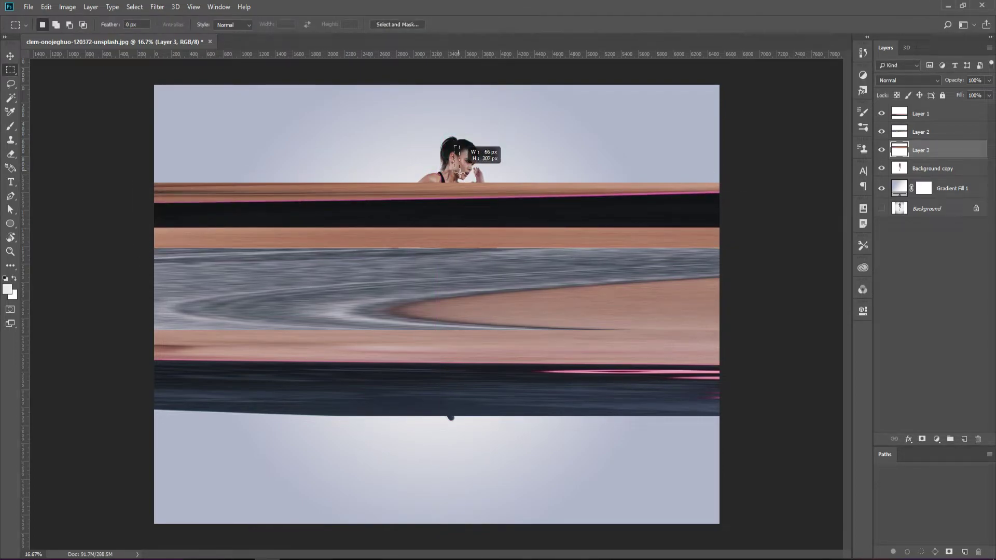
key("ctrl+j")
key("Return")
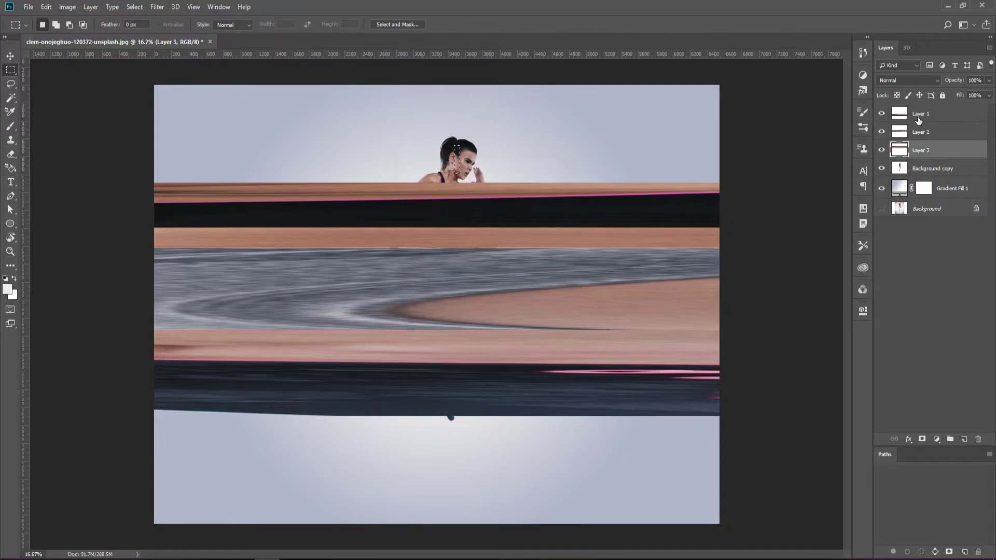
left_click(925, 166)
key("ctrl+j")
key("ctrl+t")
Step: Stretch the Layer 4 face slice into a full-width, taller band and nudge it slightly left
left_click_drag(459, 159, 763, 182)
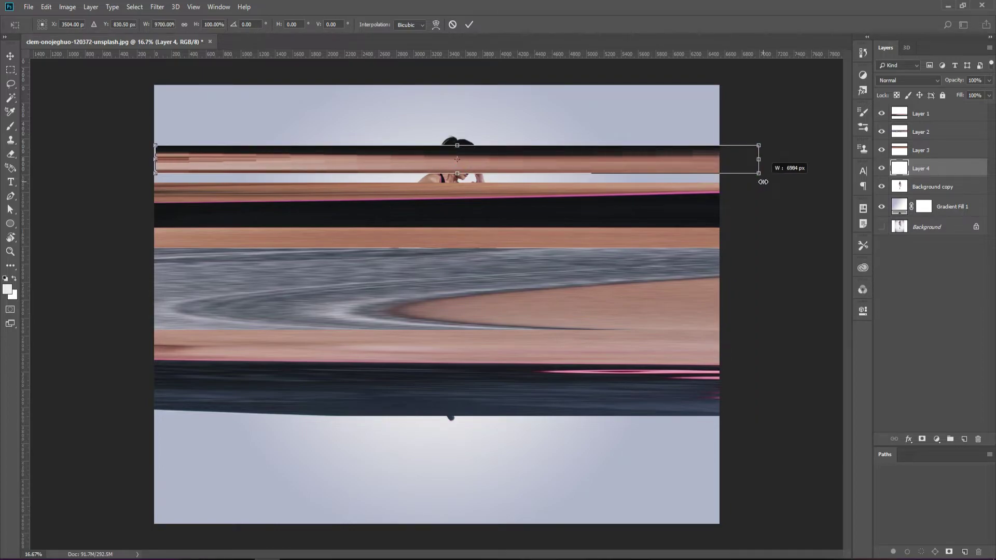
left_click_drag(454, 144, 454, 136)
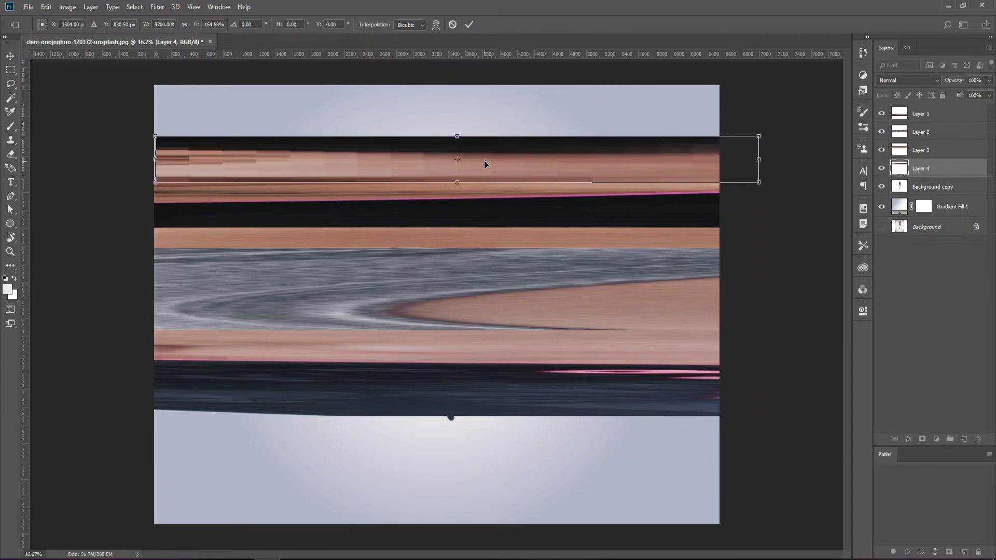
key("Return")
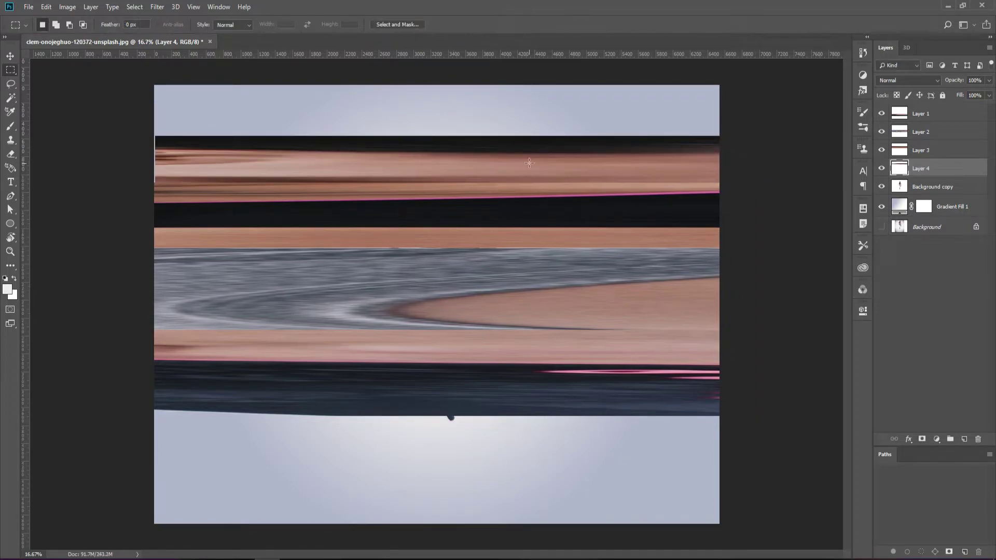
key("ctrl+t")
left_click_drag(568, 159, 560, 159)
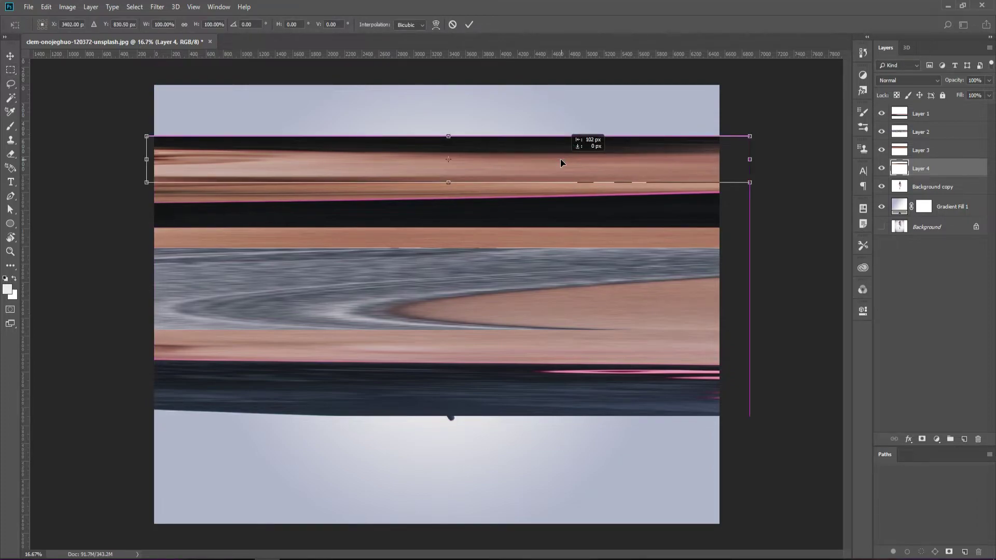
key("Return")
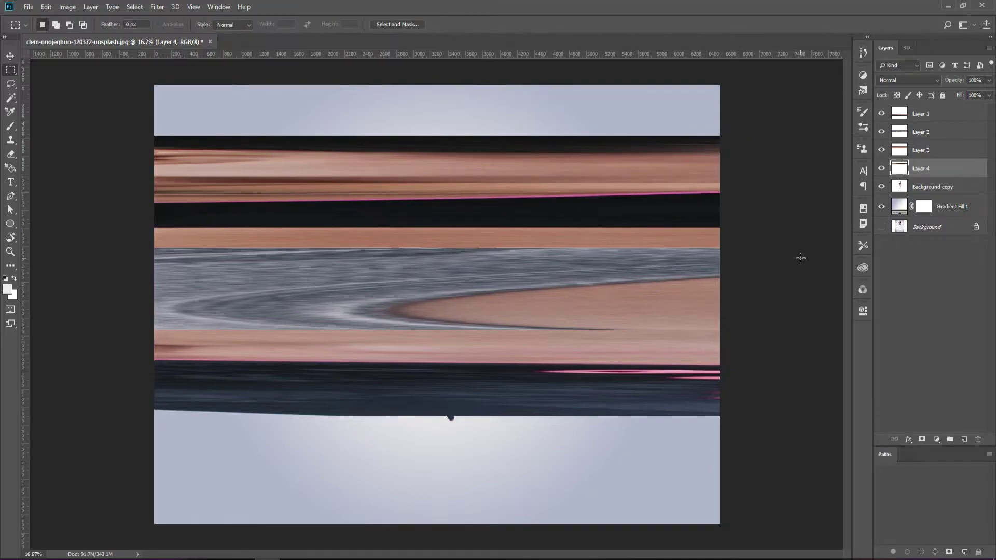
left_click(933, 116, "shift")
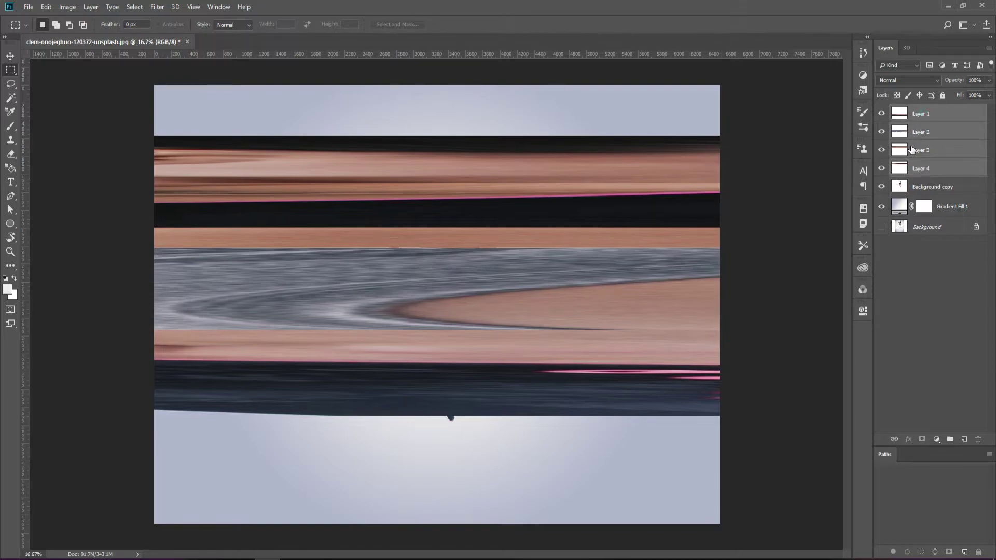
Step: Merge Layers 1–4 and apply Polar Coordinates (Rectangular to Polar) to form rings
key("ctrl+e")
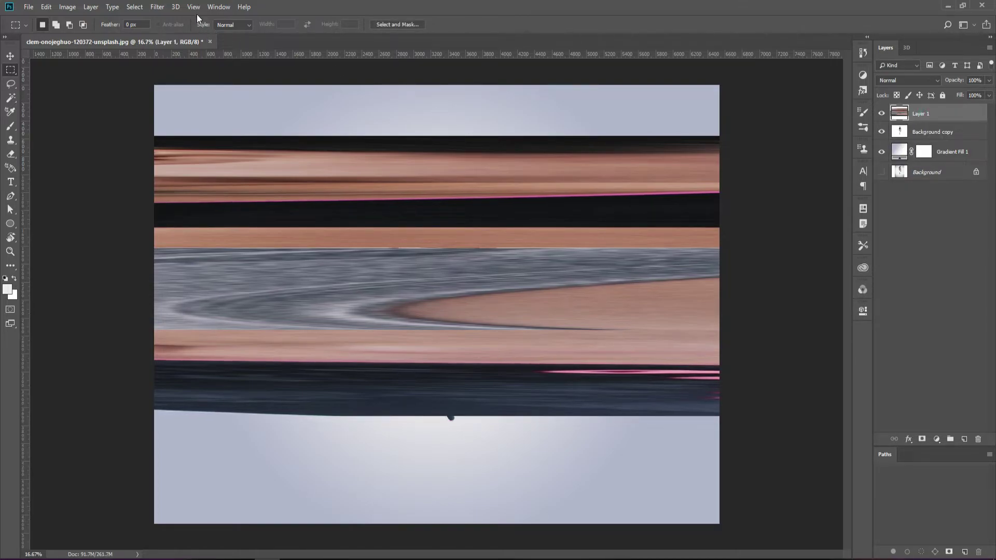
left_click(157, 6)
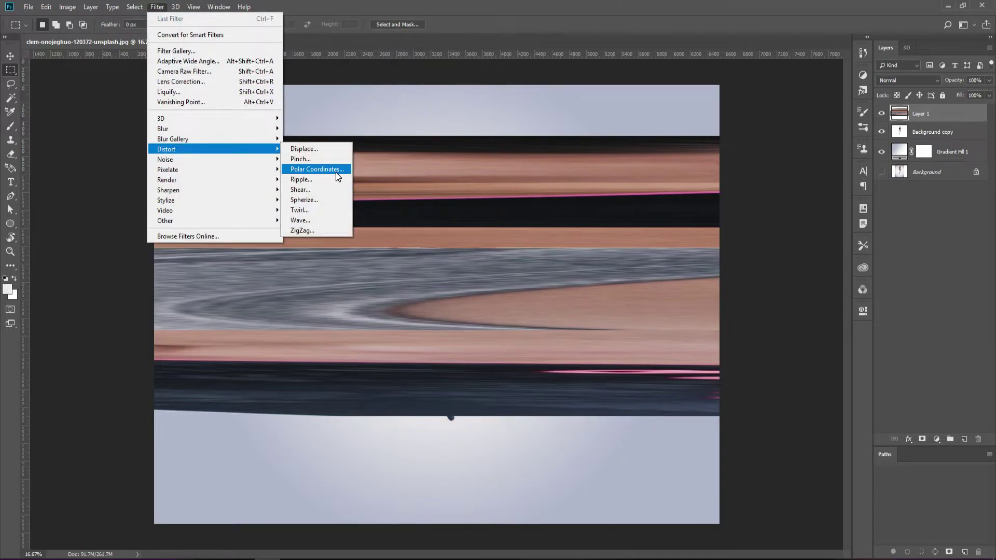
mouse_move(187, 149)
left_click(335, 169)
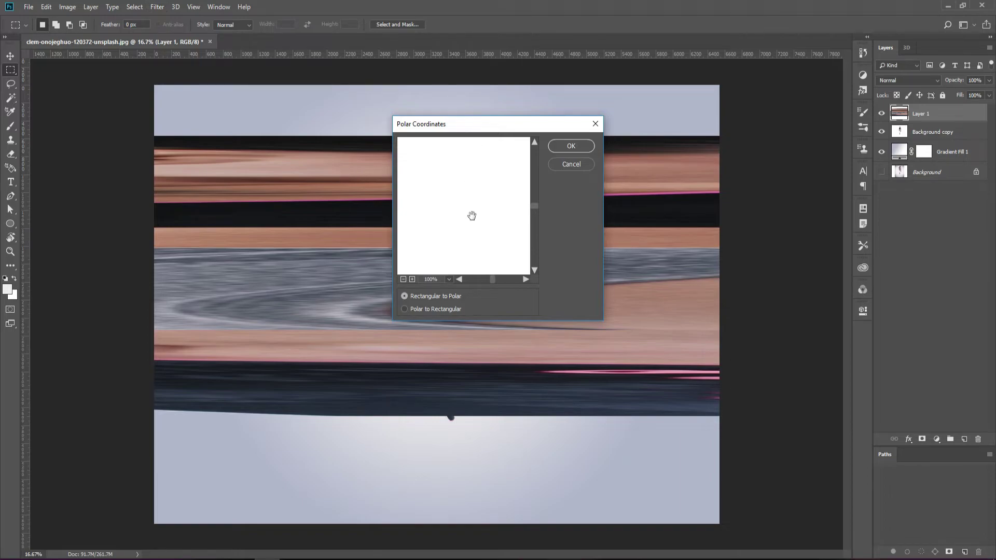
left_click(447, 183, "alt")
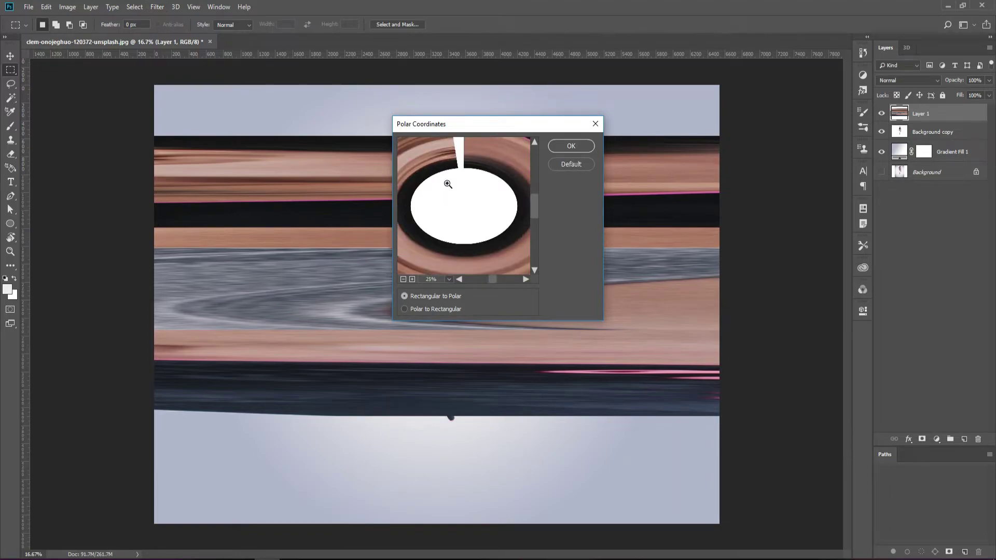
left_click(448, 183, "alt")
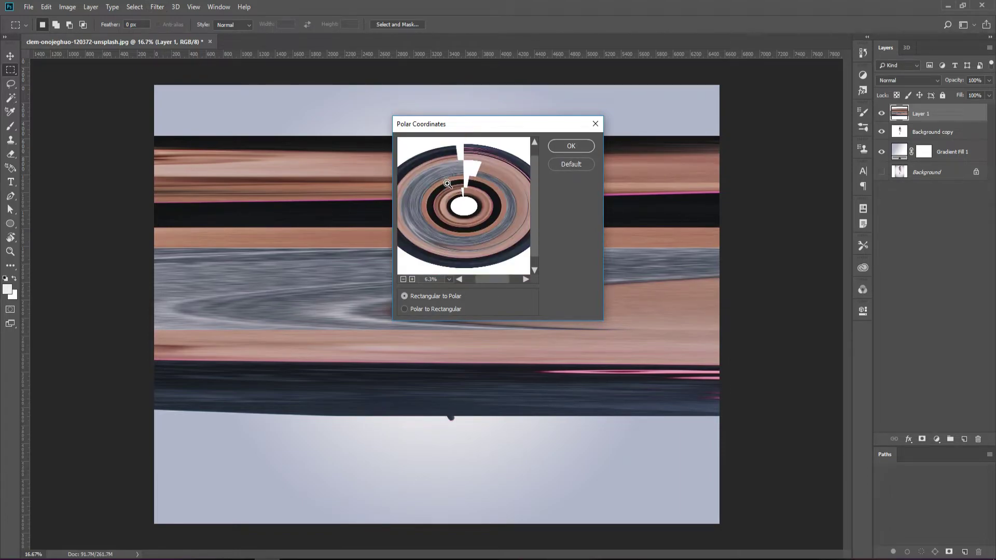
left_click(588, 147)
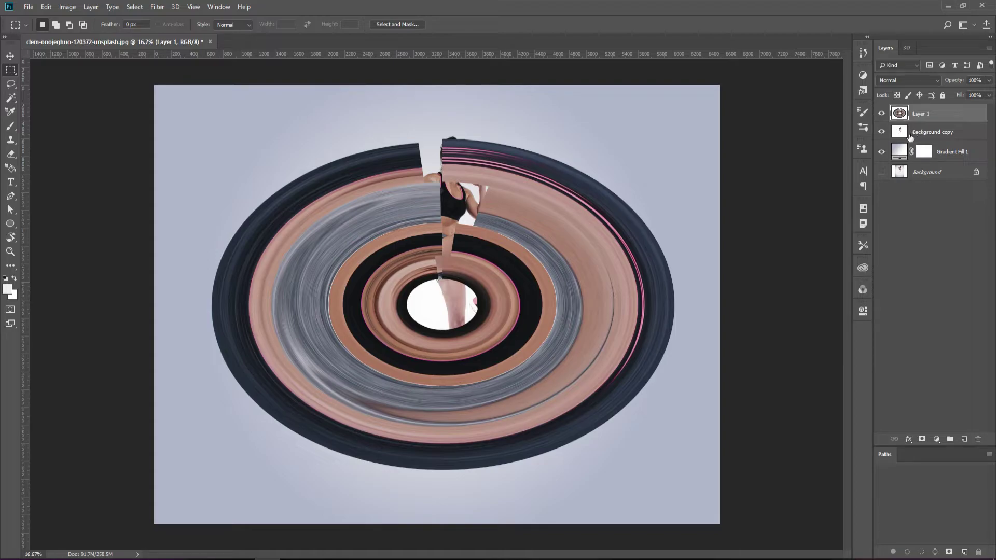
Step: Squash the oval rings into a circle and move the ring layer beneath the athlete
key("ctrl+t")
left_click_drag(673, 303, 609, 306)
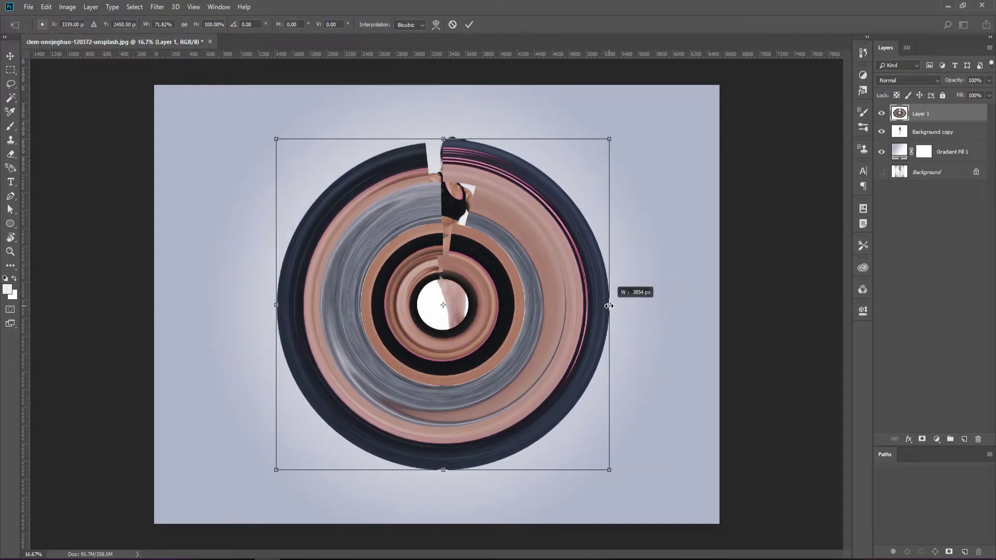
left_click_drag(609, 305, 604, 307)
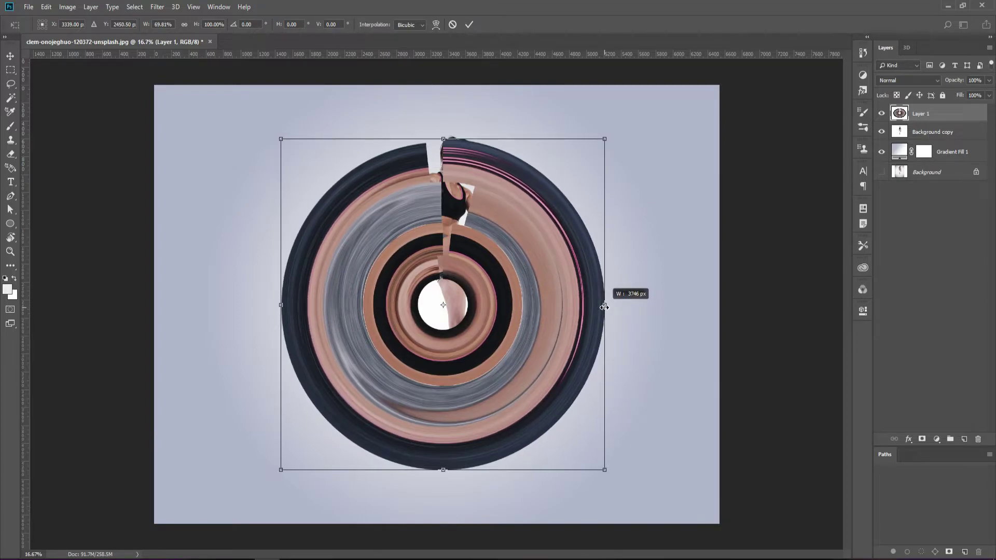
key("Return")
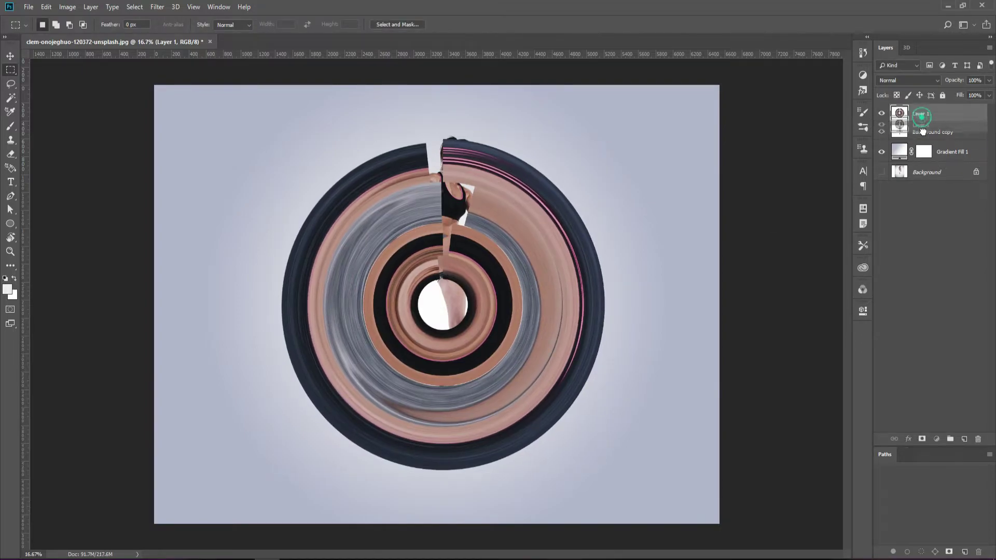
left_click_drag(917, 126, 922, 136)
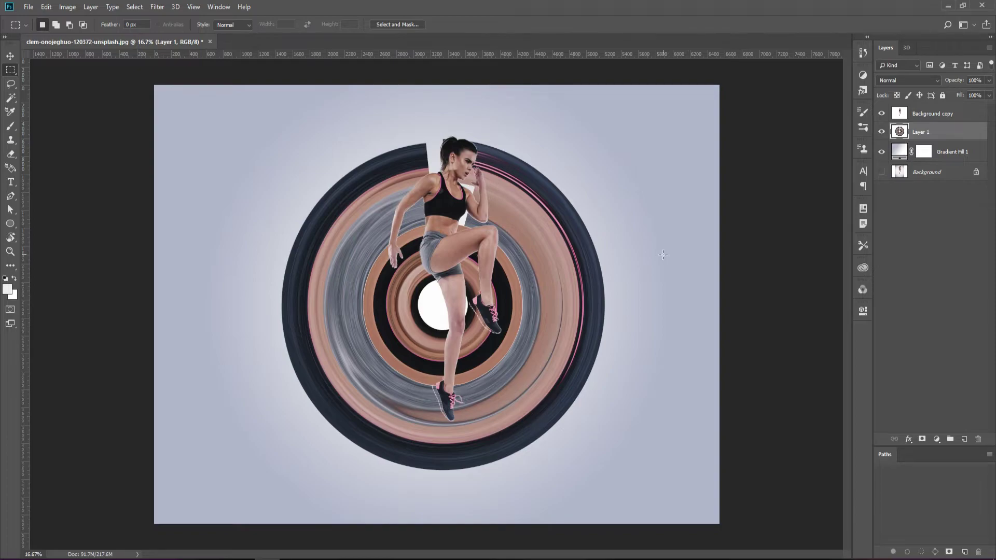
Step: Shrink the rings proportionally and reposition them up and right behind the athlete
key("ctrl+t")
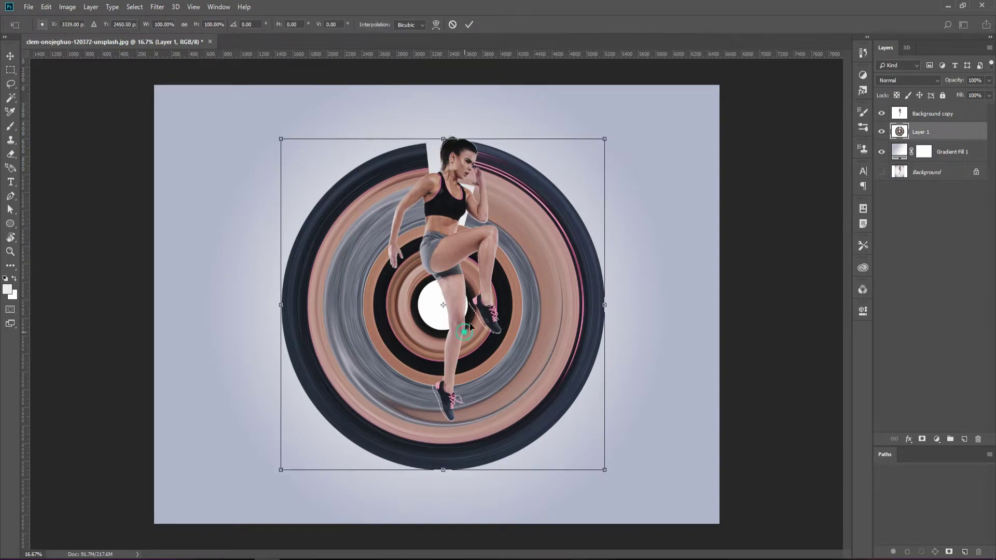
left_click_drag(470, 326, 493, 314)
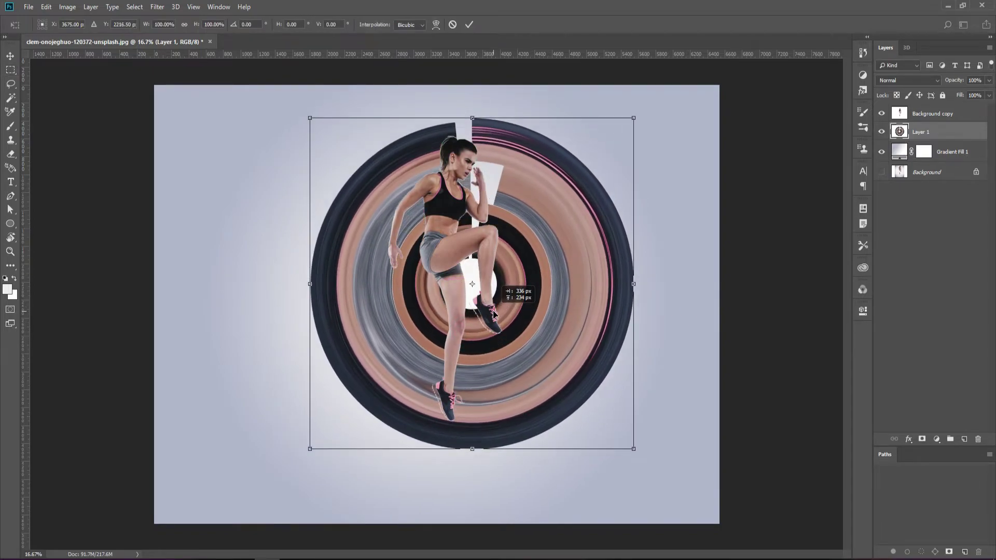
mouse_move(633, 118)
left_mouse_down()
mouse_move(625, 140)
mouse_move(613, 138)
left_mouse_up()
left_click_drag(525, 310, 524, 302)
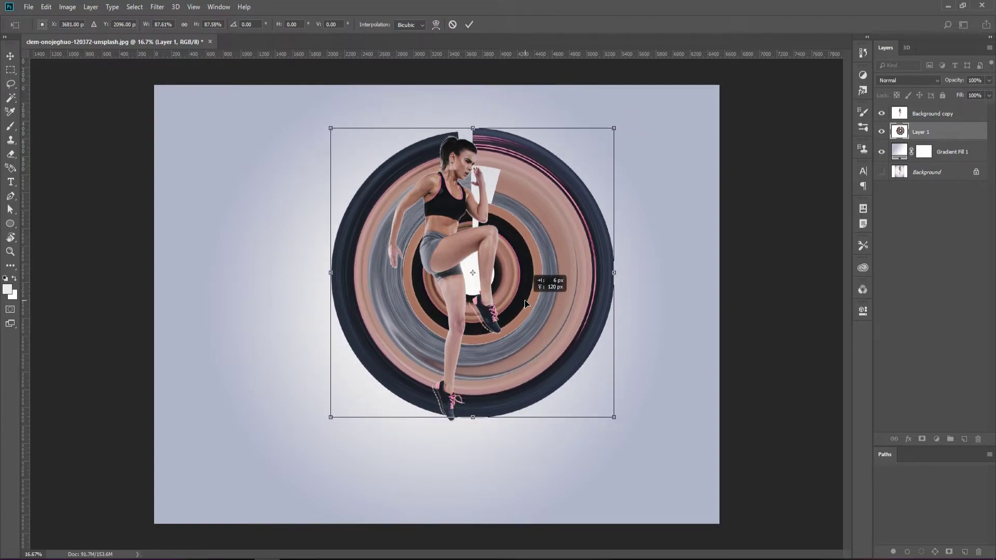
left_click_drag(525, 303, 523, 305)
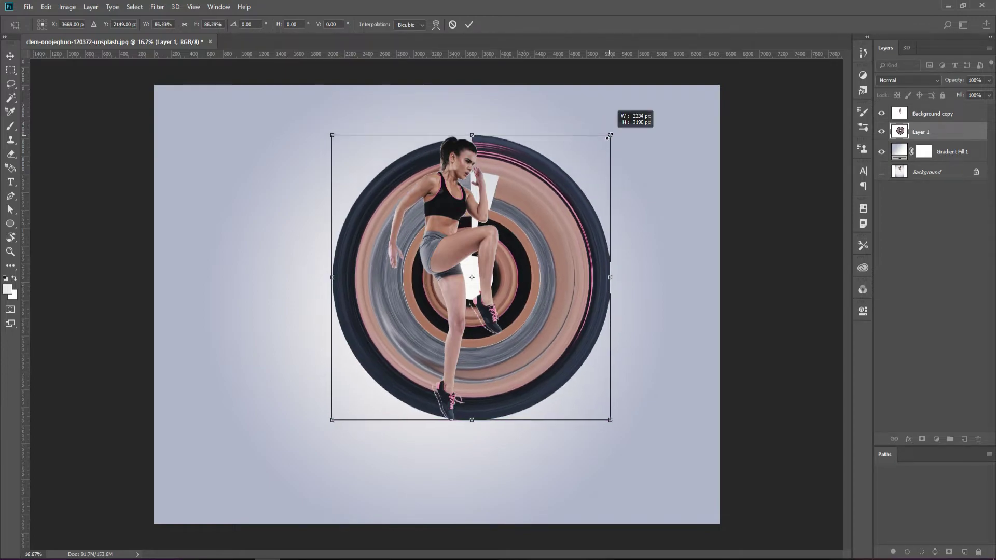
left_click_drag(610, 134, 608, 136)
key("Down")
key("Down")
key("Down")
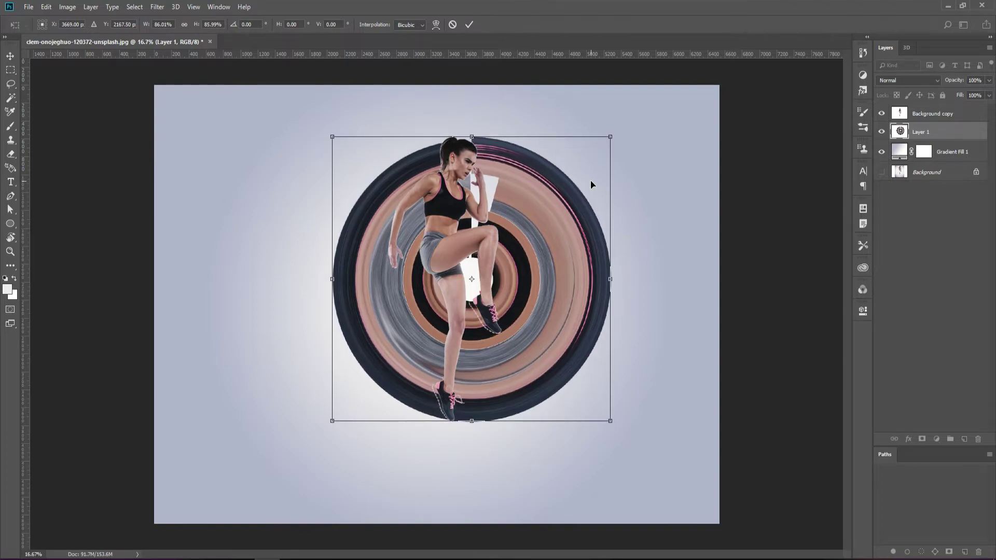
key("Return")
Step: Nudge the rings three steps left with the arrow keys and commit
key("m")
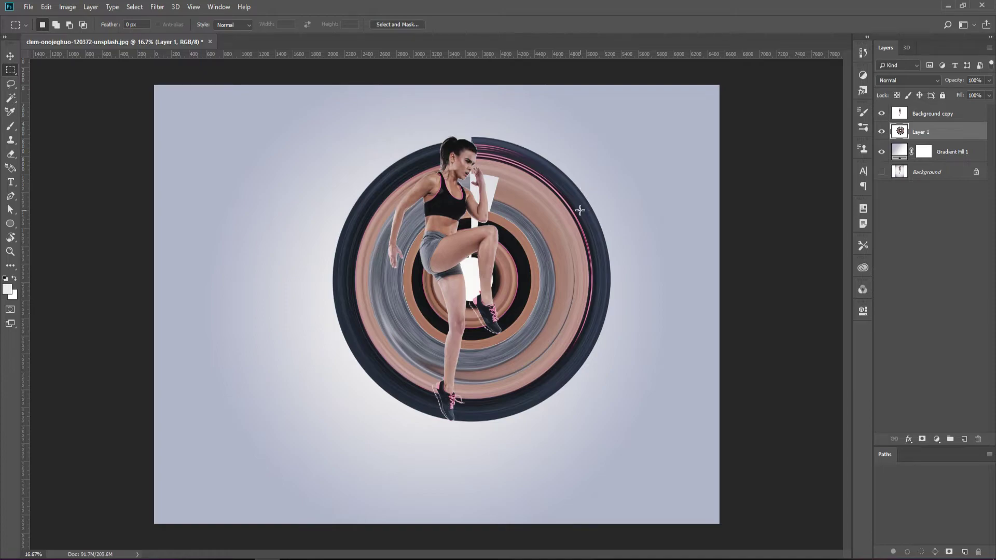
key("ctrl+t")
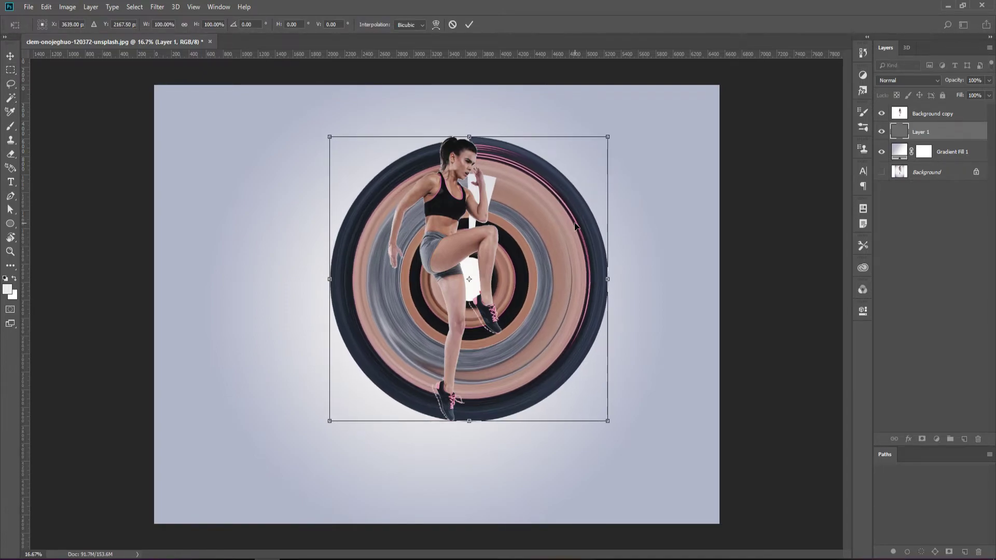
key("Left")
key("Left")
key("Left")
key("Left")
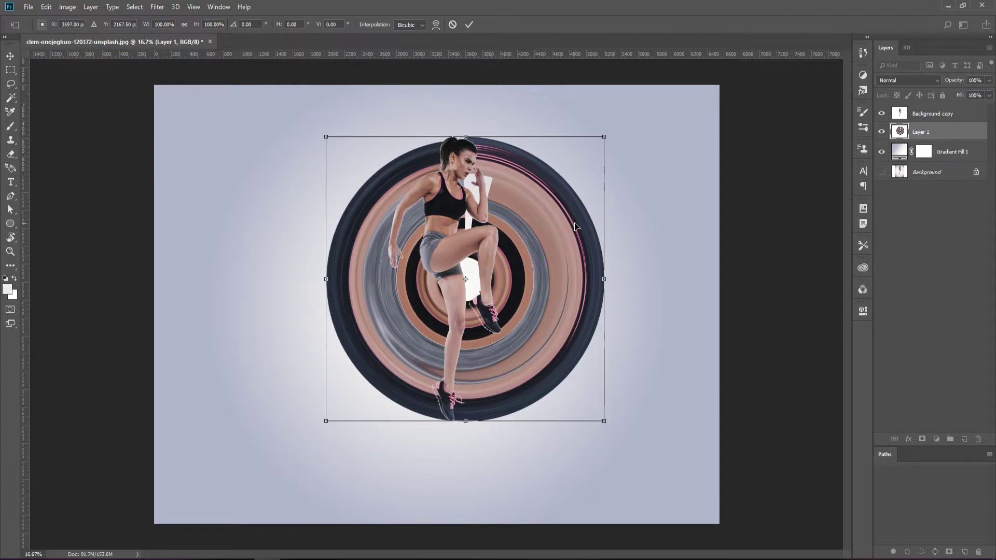
key("Left")
key("Left")
key("Left")
key("Left")
key("Left")
key("Left")
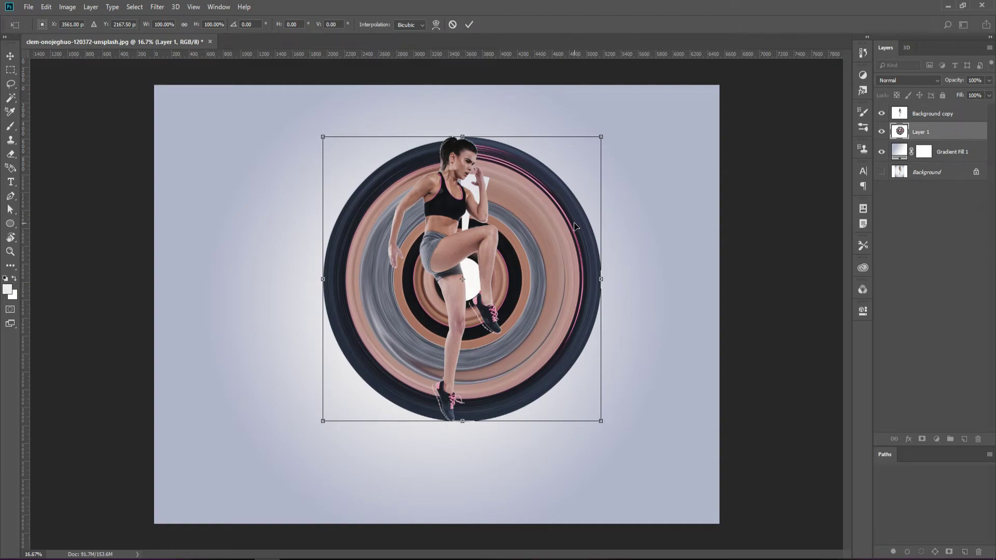
key("Left")
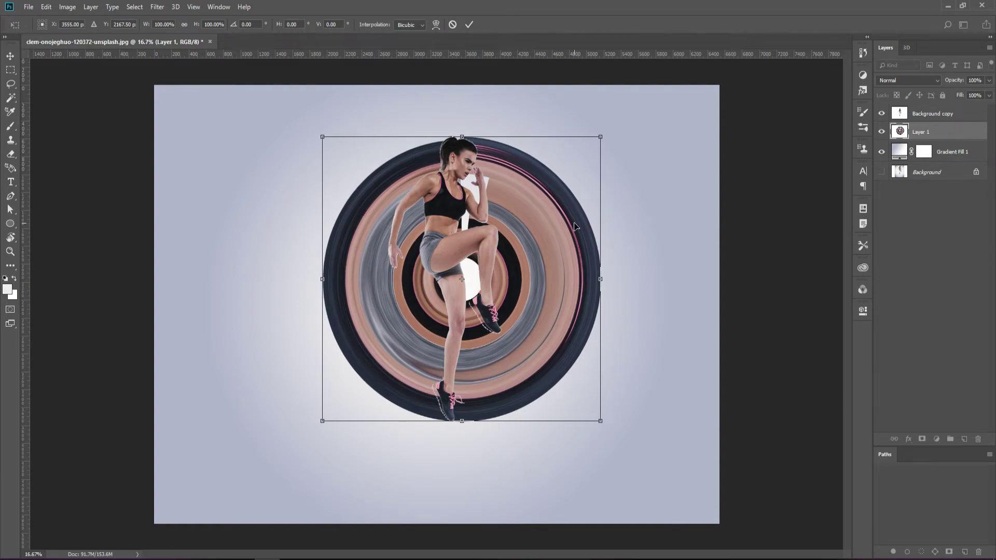
key("Return")
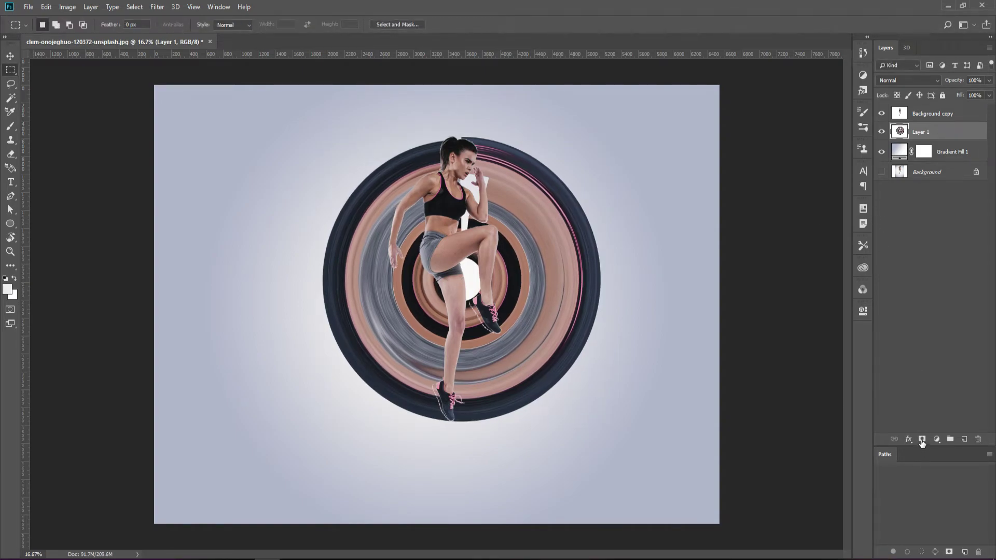
Step: Add a layer mask to the rings and paint out their upper right portion
left_click(921, 440)
key("b")
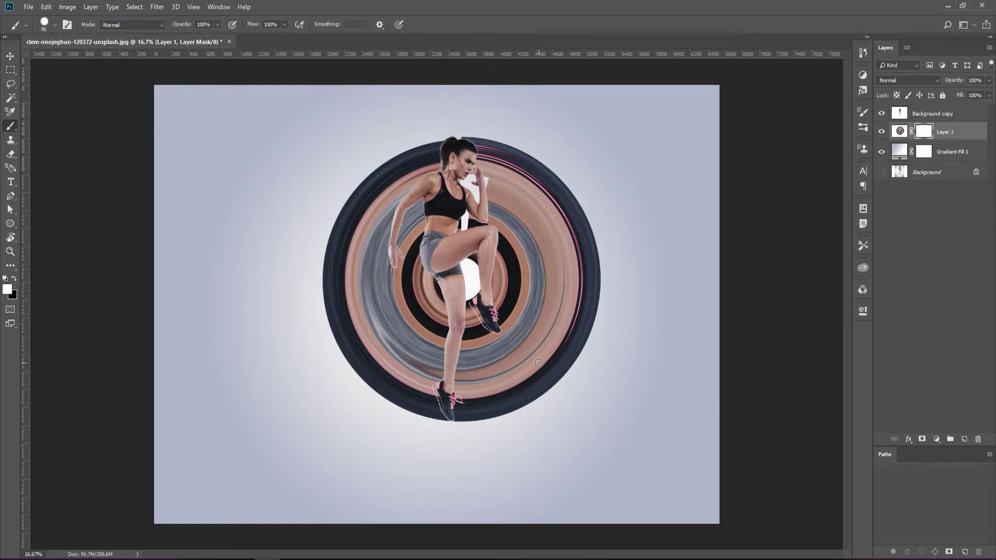
key("bracketright")
key("bracketright")
key("bracketright")
left_click(14, 279)
left_click_drag(540, 207, 507, 181)
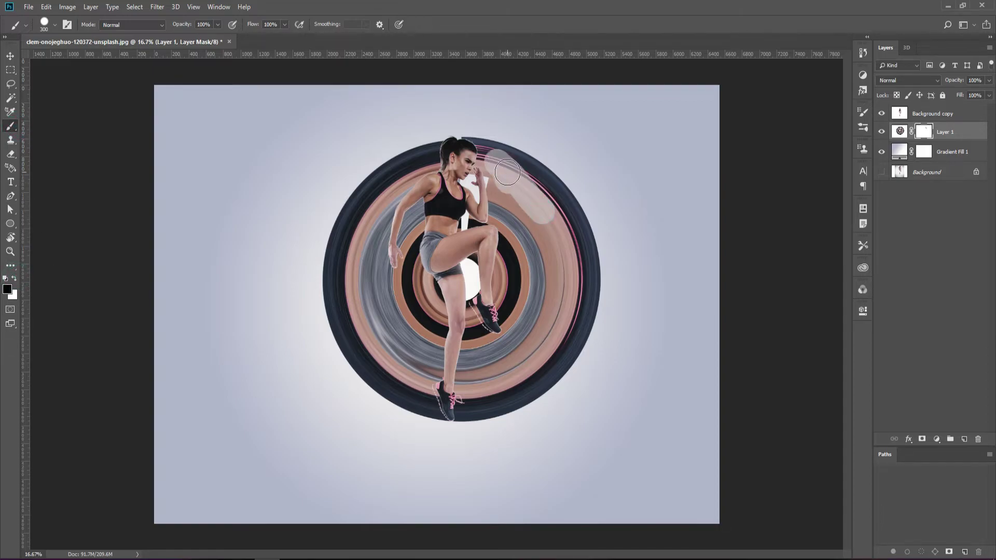
Step: Switch to a Soft Round brush and mask the rings right of the head down between the legs
right_click(555, 201)
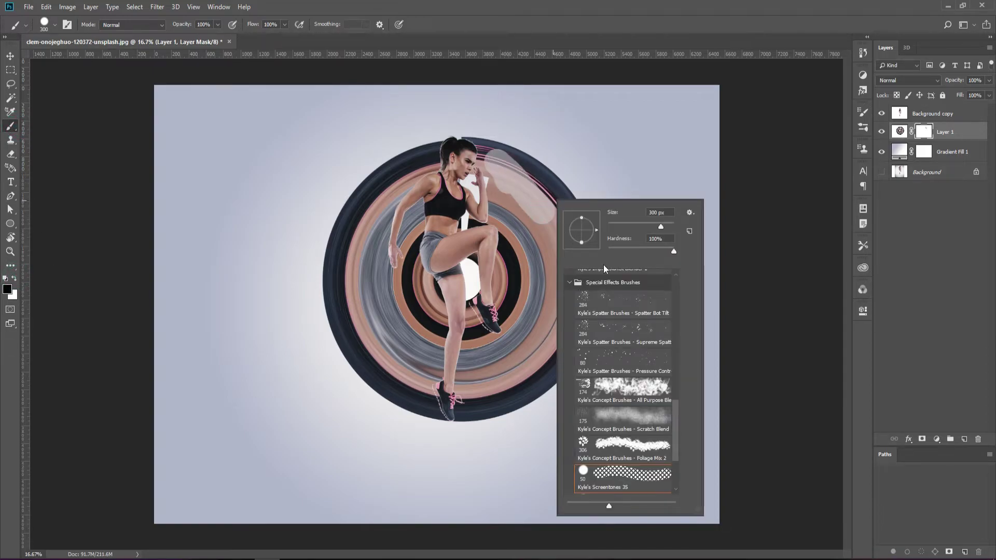
scroll(618, 311, "up", 3)
scroll(618, 299, "up", 3)
scroll(618, 299, "up", 3)
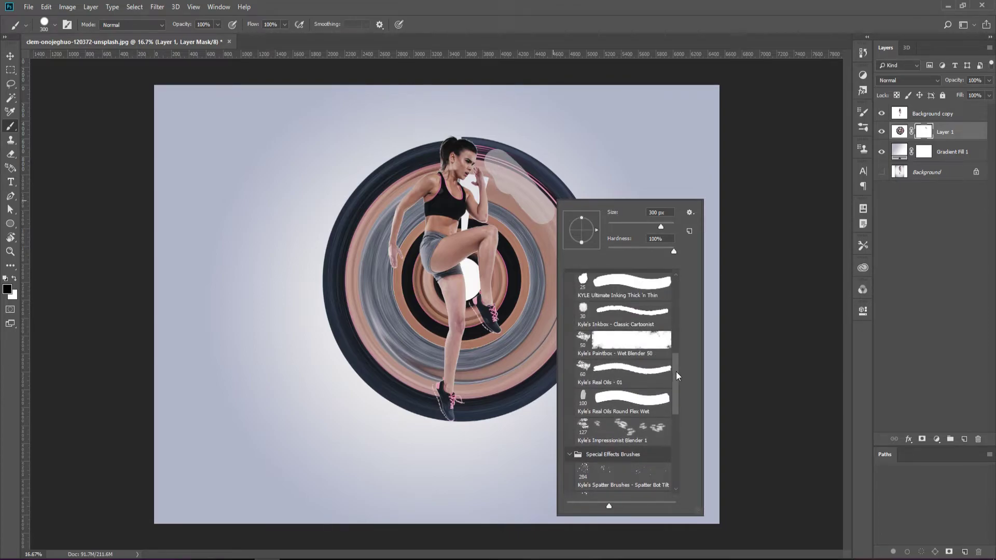
scroll(674, 299, "up", 3)
double_click(652, 297)
left_click_drag(524, 163, 506, 171)
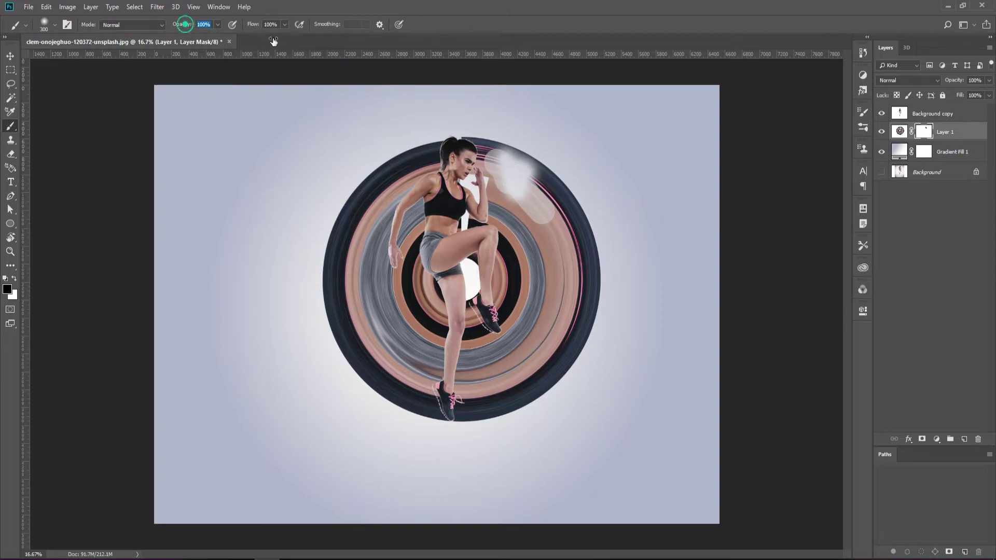
mouse_move(490, 136)
left_mouse_down()
mouse_move(471, 163)
mouse_move(461, 237)
mouse_move(467, 343)
left_mouse_up()
key("bracketleft")
key("bracketleft")
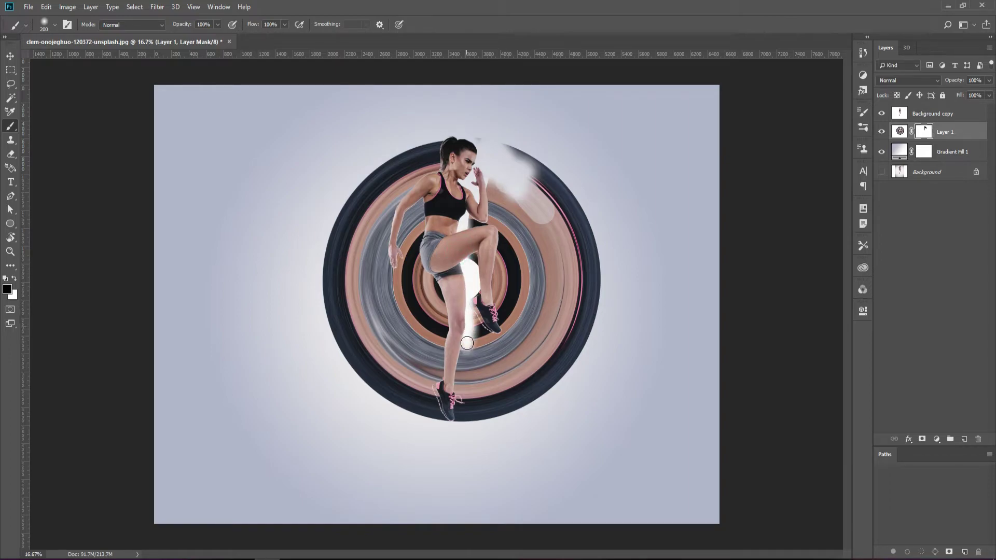
mouse_move(467, 342)
left_mouse_down()
mouse_move(455, 419)
mouse_move(483, 417)
left_mouse_up()
Step: Mask the rings around the raised knee, arm and right side down to the shoe
key("bracketleft")
key("bracketleft")
key("bracketleft")
key("bracketleft")
key("bracketleft")
key("bracketleft")
key("bracketright")
key("bracketright")
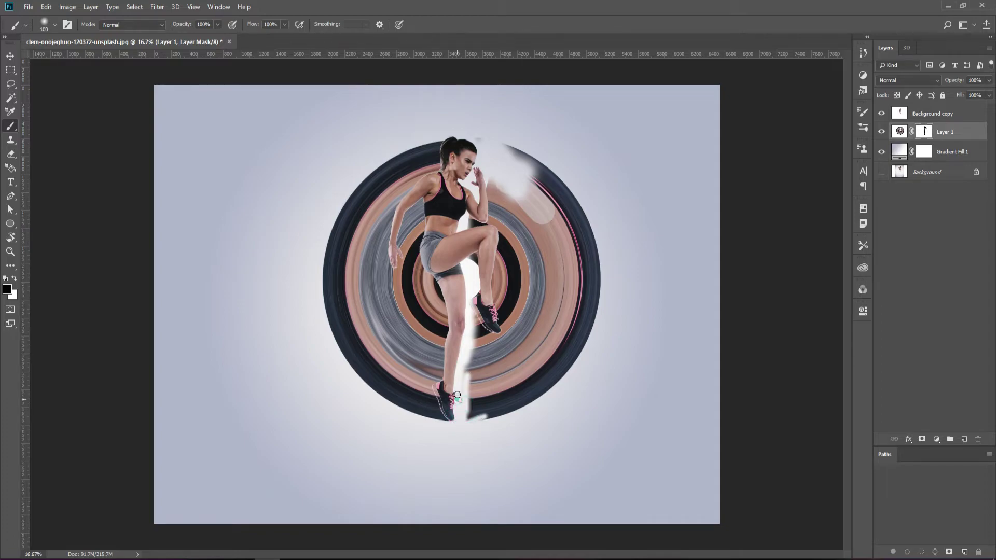
mouse_move(471, 317)
left_mouse_down()
mouse_move(487, 319)
mouse_move(490, 272)
mouse_move(476, 207)
left_mouse_up()
key("bracketright")
key("bracketright")
key("bracketright")
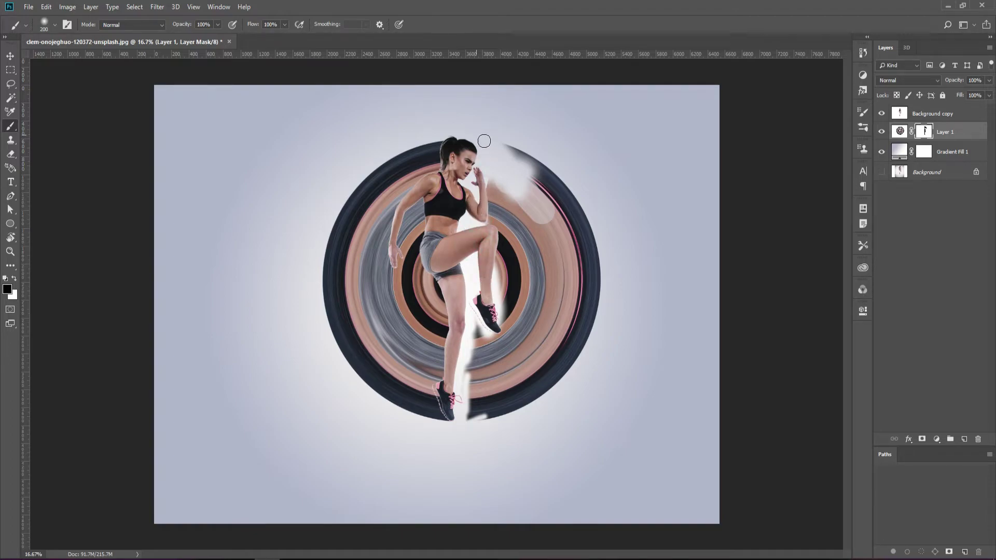
key("bracketright")
key("bracketright")
mouse_move(490, 179)
left_mouse_down()
mouse_move(516, 172)
mouse_move(534, 151)
mouse_move(577, 263)
mouse_move(564, 160)
left_mouse_up()
mouse_move(526, 207)
left_mouse_down()
mouse_move(505, 206)
mouse_move(470, 417)
mouse_move(520, 272)
mouse_move(507, 411)
mouse_move(529, 394)
mouse_move(527, 218)
mouse_move(532, 417)
mouse_move(587, 282)
mouse_move(587, 247)
left_mouse_up()
key("bracketleft")
key("bracketright")
Step: Dab out the remaining right-side ring edges with small brush clicks
key("bracketright")
left_click(516, 172)
left_click(549, 390)
left_click(510, 268)
left_click(503, 220)
key("bracketleft")
key("bracketleft")
left_click(512, 341)
left_click(544, 350)
key("bracketright")
left_click(508, 182)
left_click(500, 221)
left_click(512, 151)
key("bracketright")
left_click(549, 338)
left_click(528, 323)
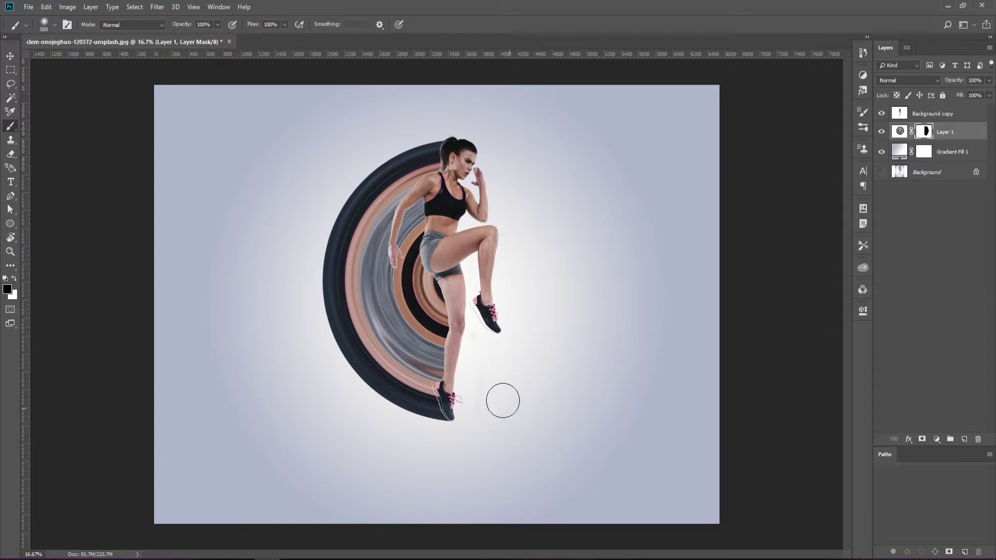
right_click(9, 69)
left_click(47, 66)
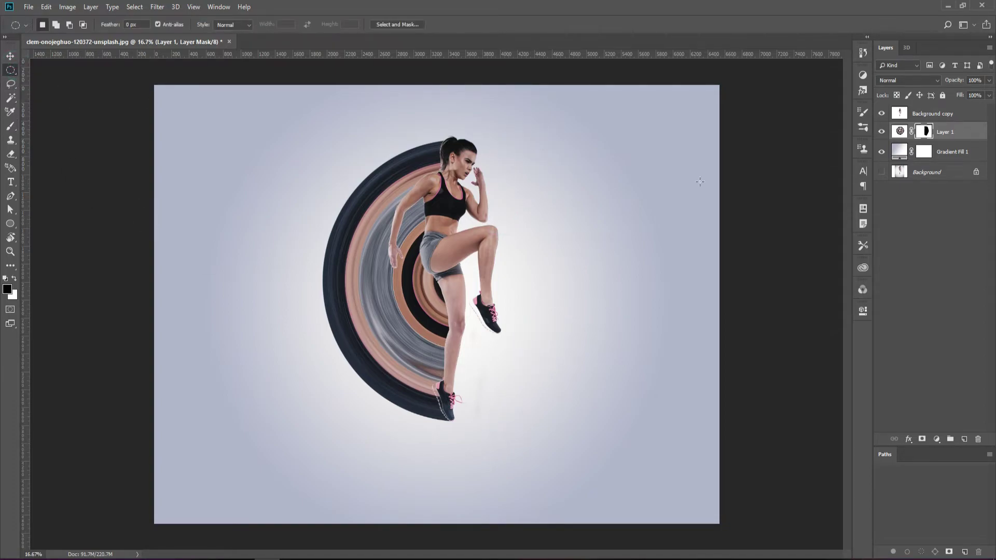
Step: On a new layer above Gradient Fill 1, fill an ellipse under the lower shoe with black
left_click(951, 154)
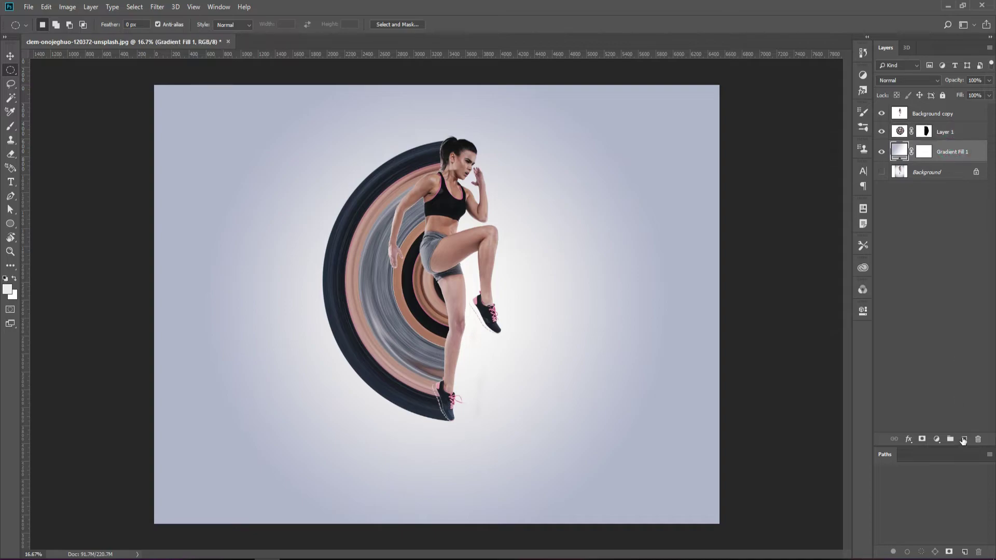
left_click(963, 438)
left_click_drag(417, 419, 473, 425)
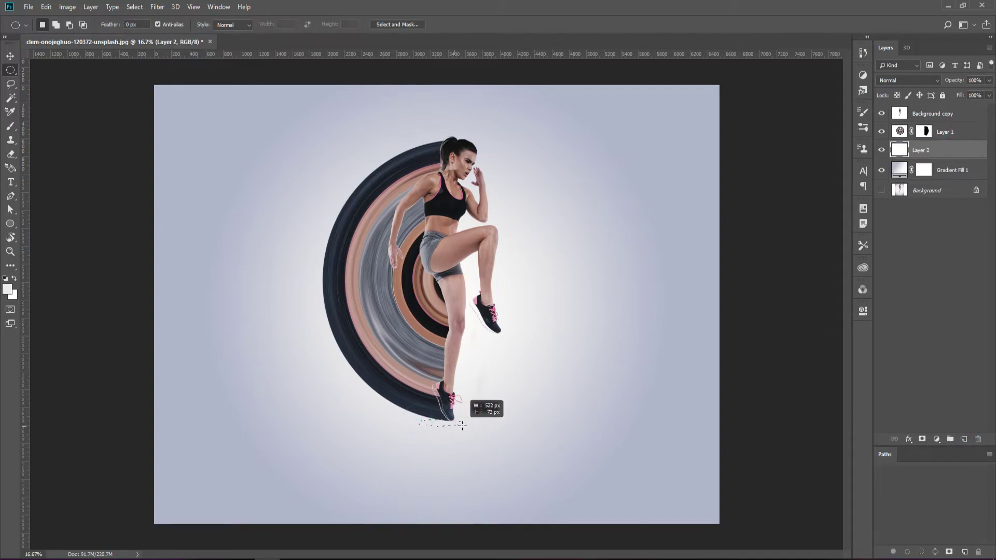
left_click_drag(474, 425, 476, 426)
key("d")
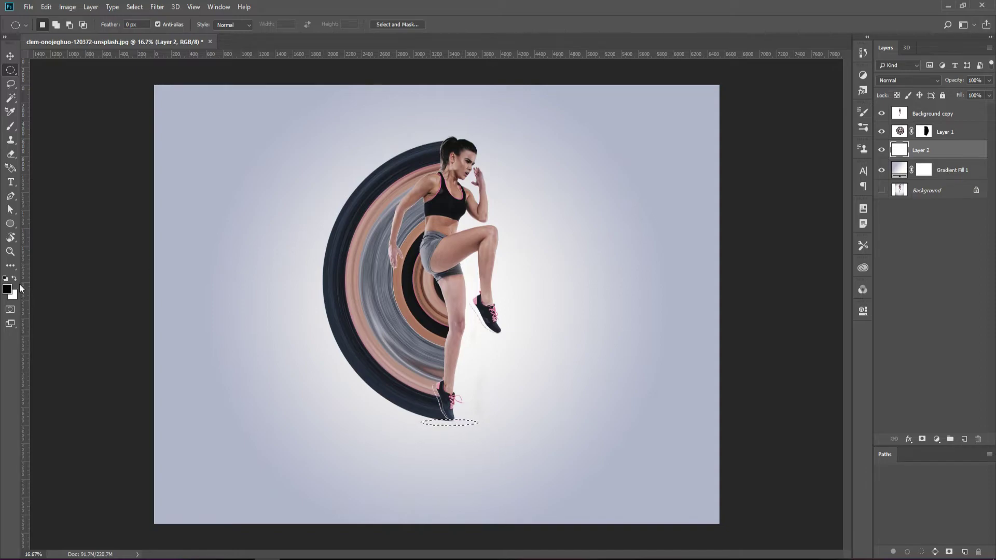
key("alt+BackSpace")
key("ctrl+d")
Step: Apply a Gaussian Blur with an increased radius to the black ellipse
left_click(156, 6)
mouse_move(212, 129)
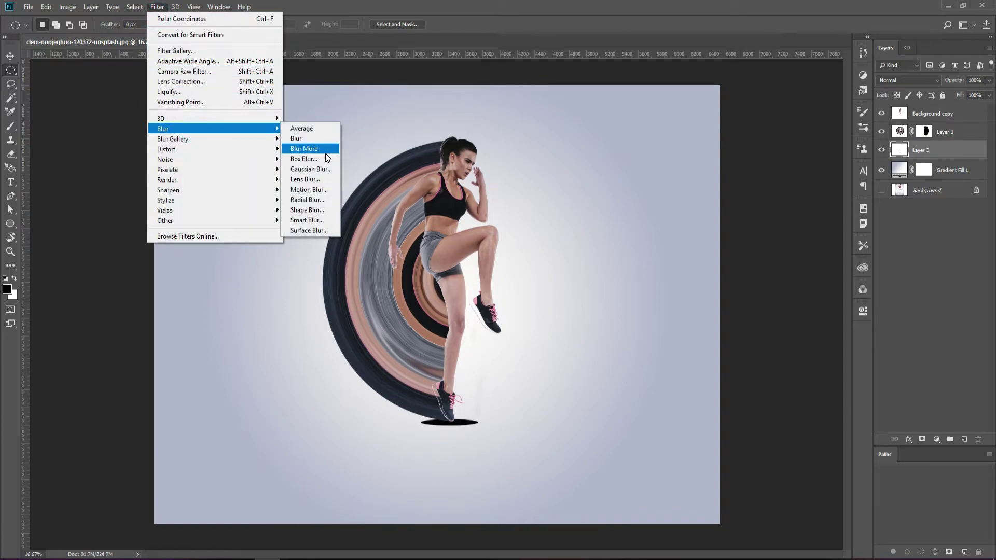
left_click(322, 169)
mouse_move(704, 288)
left_mouse_down()
mouse_move(722, 289)
mouse_move(712, 288)
left_mouse_up()
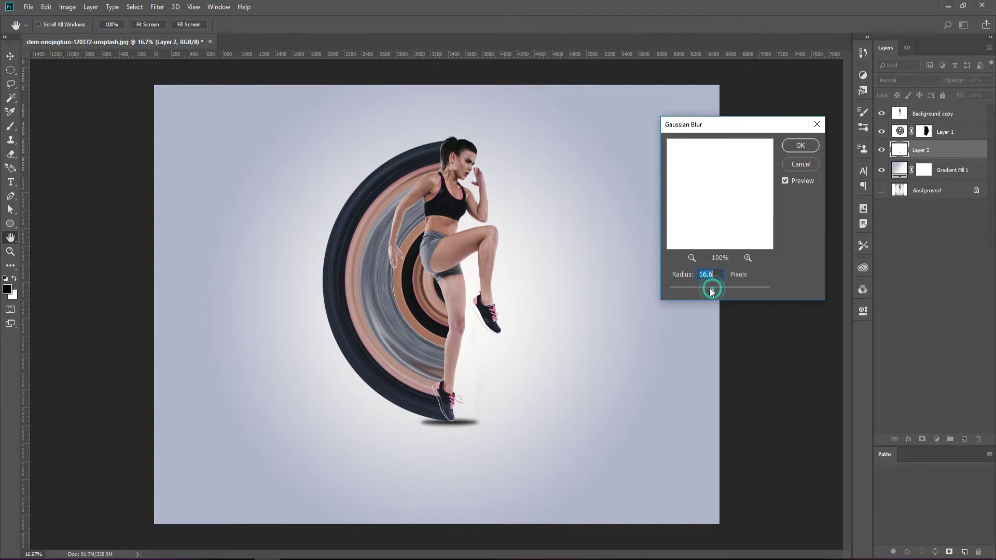
left_click(800, 145)
Step: Apply a horizontal Motion Blur with a long distance to the shadow
left_click(157, 7)
mouse_move(163, 129)
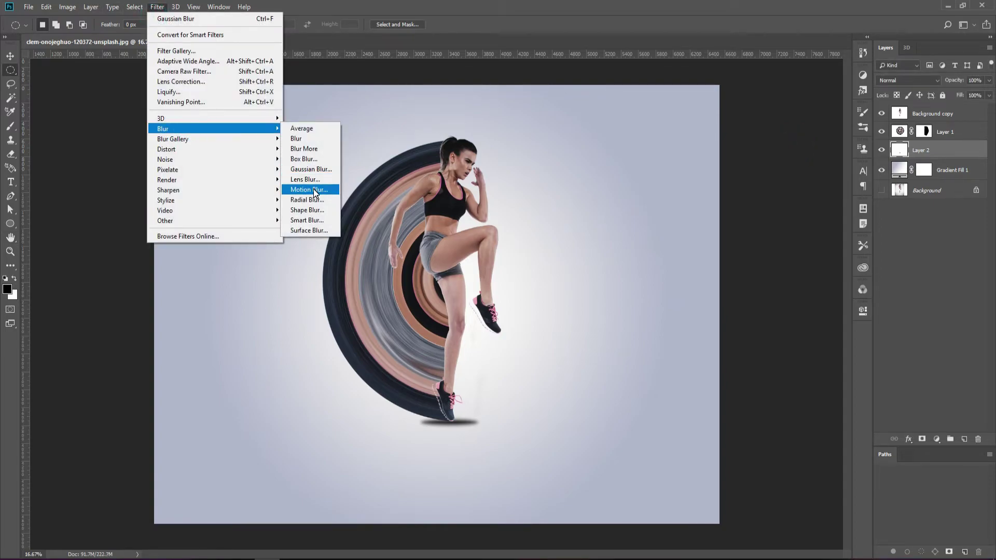
left_click(314, 189)
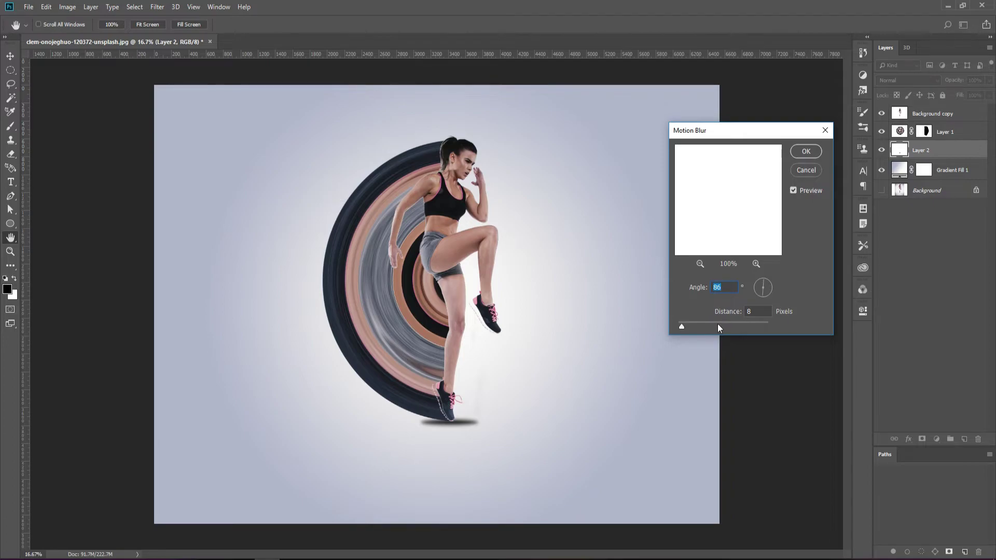
left_click(697, 324)
left_click(772, 287)
left_click(772, 289)
left_click(712, 323)
left_click_drag(718, 324, 721, 324)
left_click(739, 323)
left_click(806, 152)
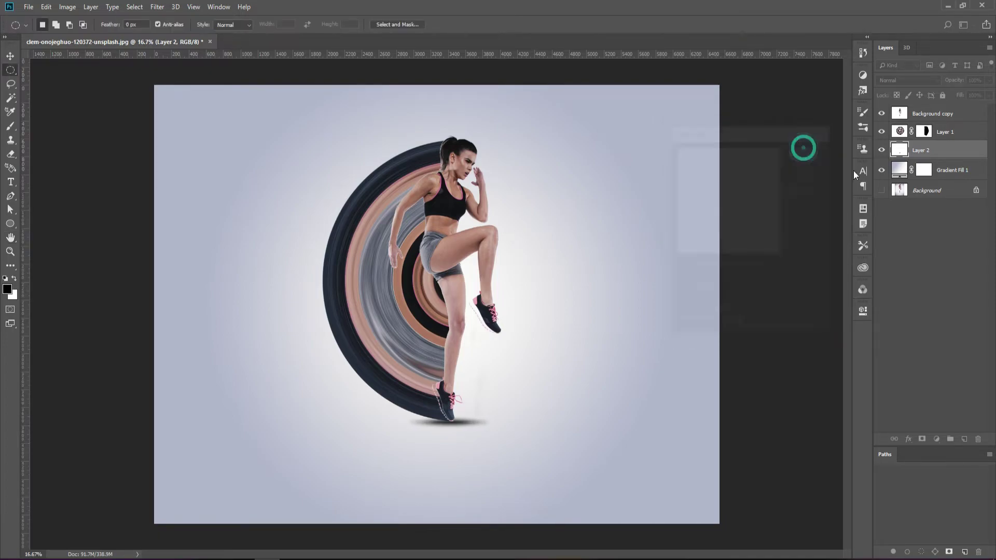
Step: Stretch the blurred shadow wider and slightly taller with Free Transform
key("ctrl+t")
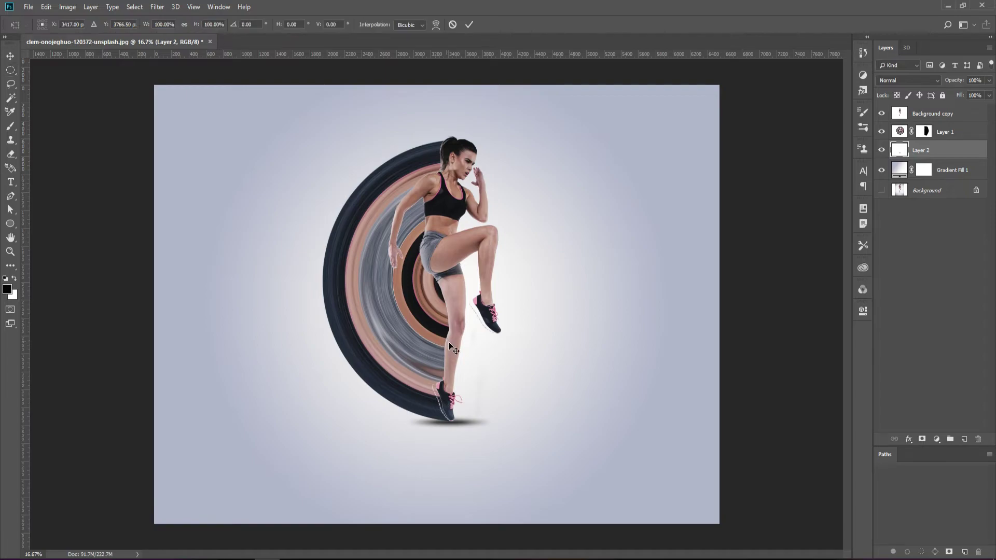
mouse_move(494, 413)
left_mouse_down()
mouse_move(535, 408)
mouse_move(477, 428)
left_mouse_up()
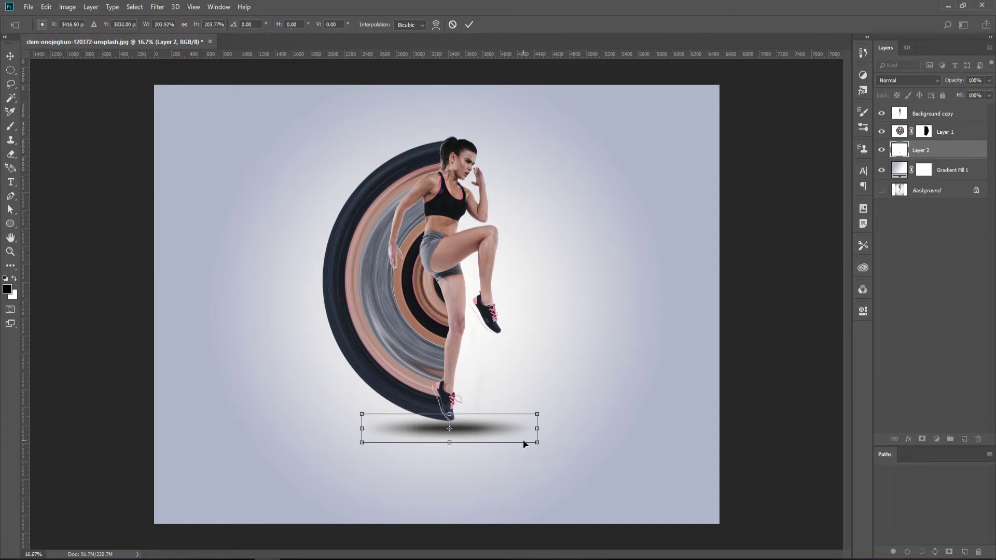
key("Return")
key("m")
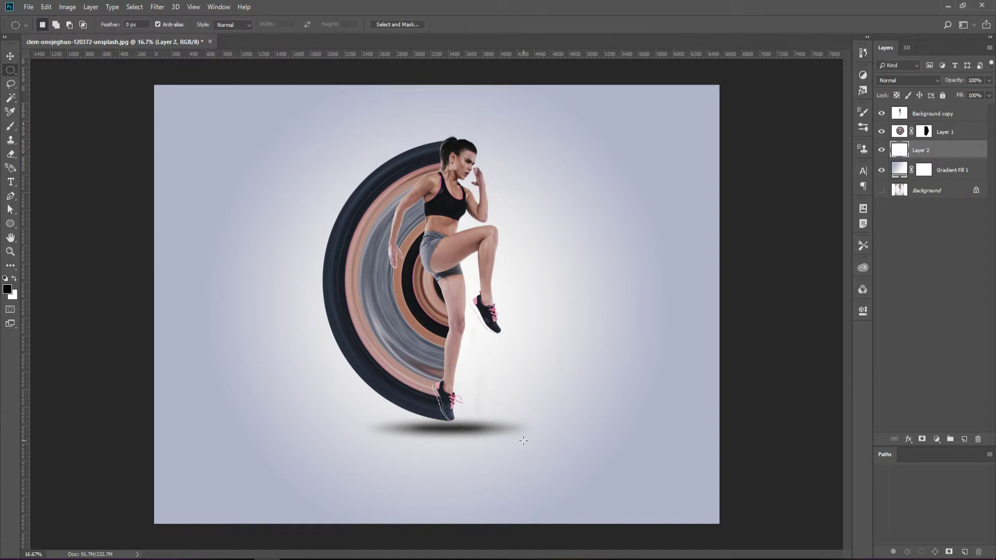
key("ctrl+t")
left_click_drag(449, 411, 454, 409)
Step: Commit the shadow resize, try 60% opacity, restore 100%, and add a mask to the shadow layer
key("Return")
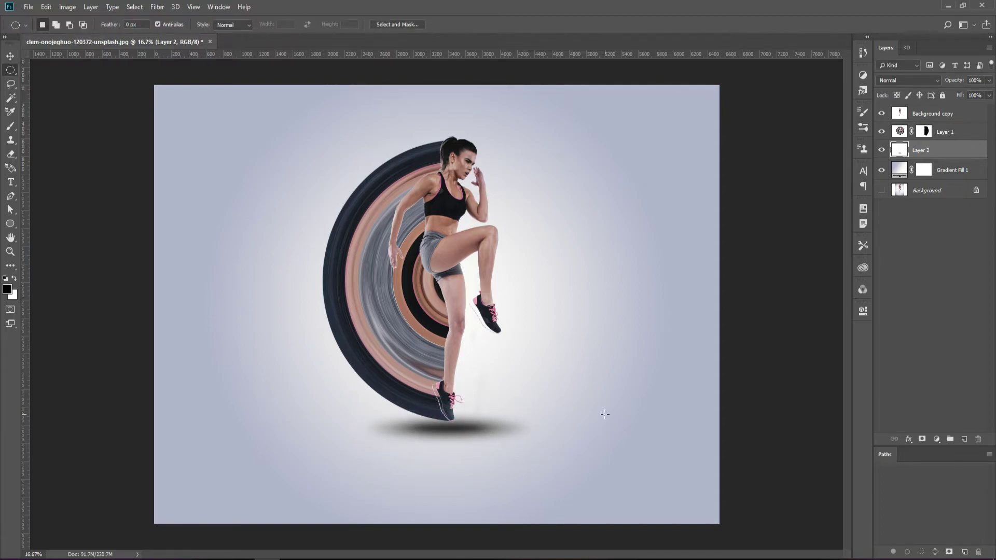
key("v")
key("6")
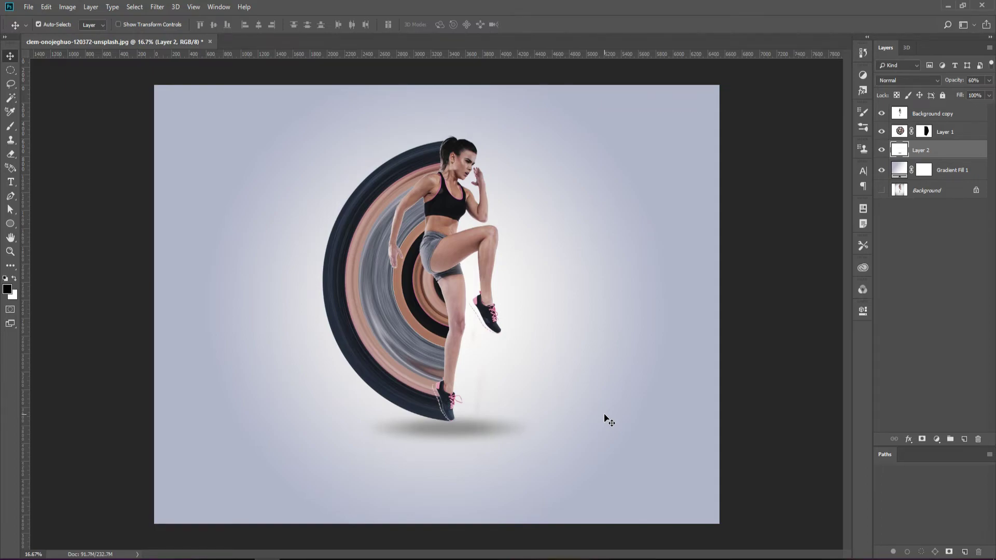
key("0")
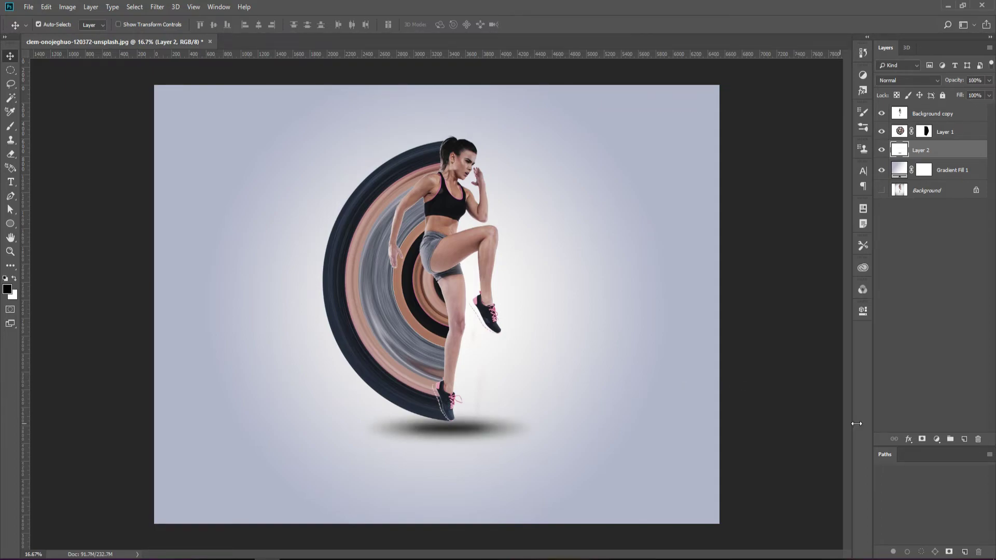
left_click(923, 439)
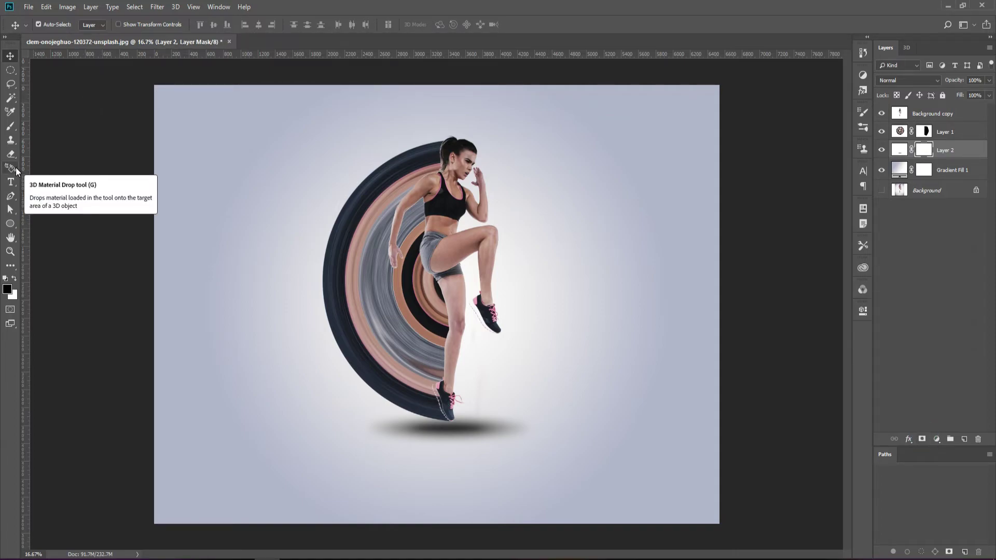
Step: Draw a gradient on Layer 2's mask so the shadow's right side fades out
key("g")
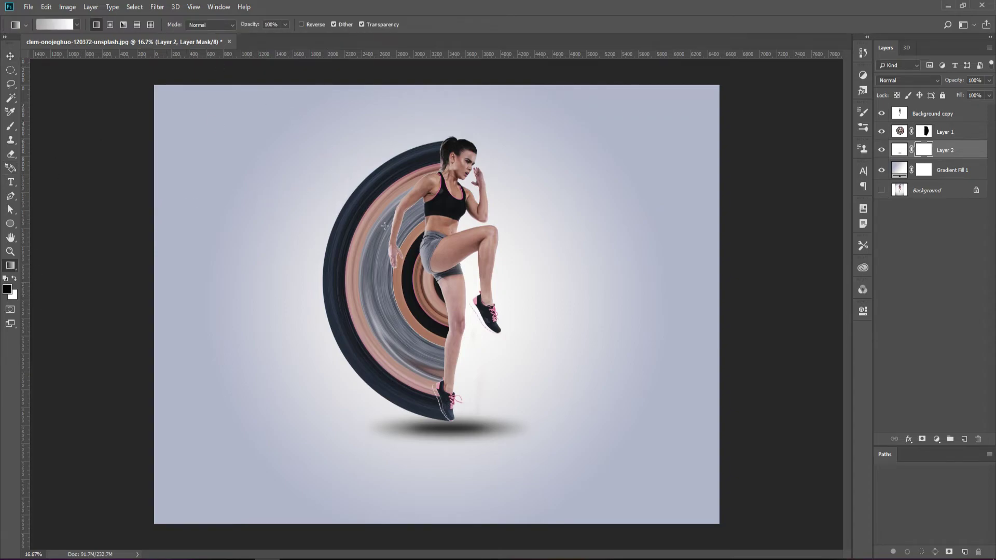
left_click(54, 24)
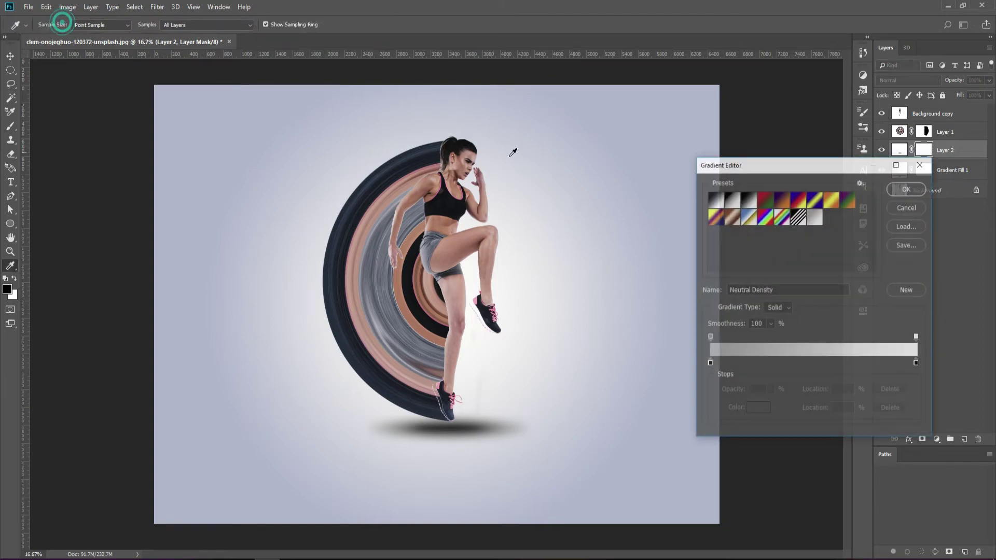
left_click(907, 189)
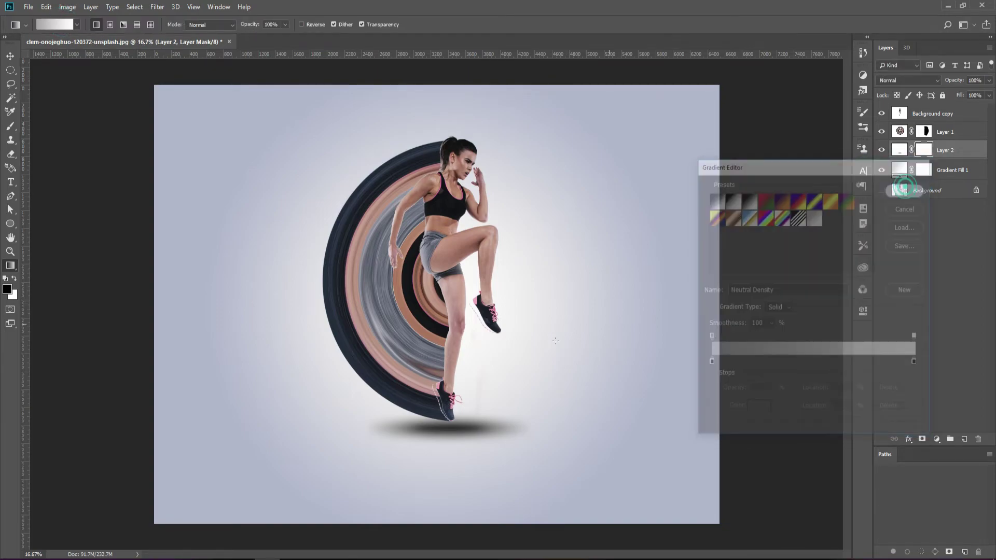
left_click_drag(356, 433, 435, 438)
mouse_move(359, 427)
left_mouse_down()
mouse_move(559, 434)
mouse_move(420, 429)
left_mouse_up()
left_click(558, 434)
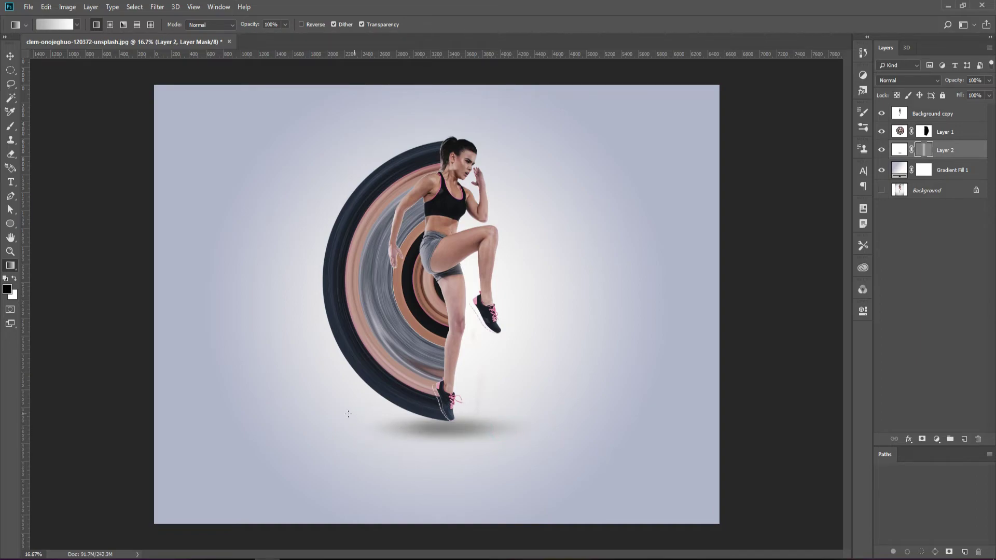
mouse_move(571, 428)
left_mouse_down()
mouse_move(357, 426)
mouse_move(446, 422)
left_mouse_up()
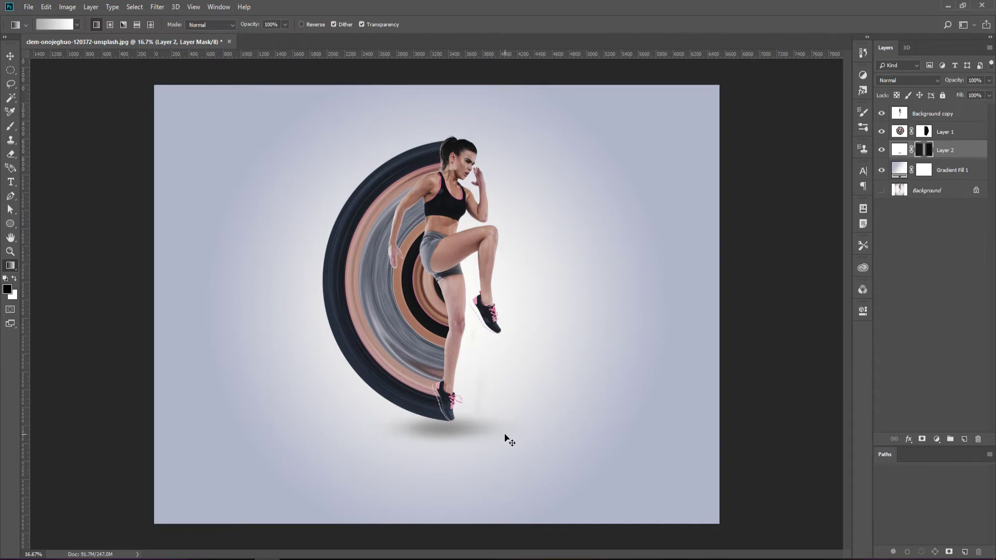
key("ctrl+z")
key("ctrl+z")
key("ctrl+z")
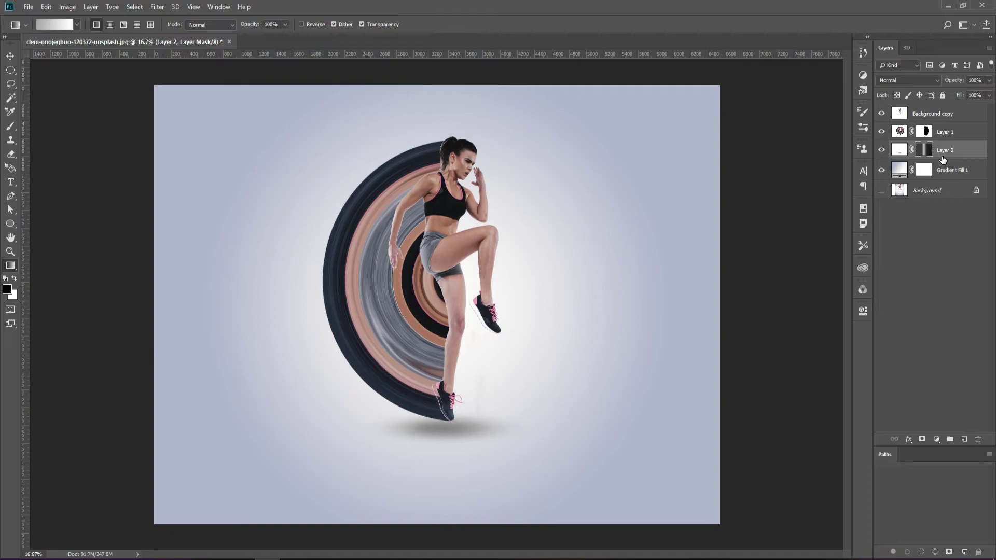
key("v")
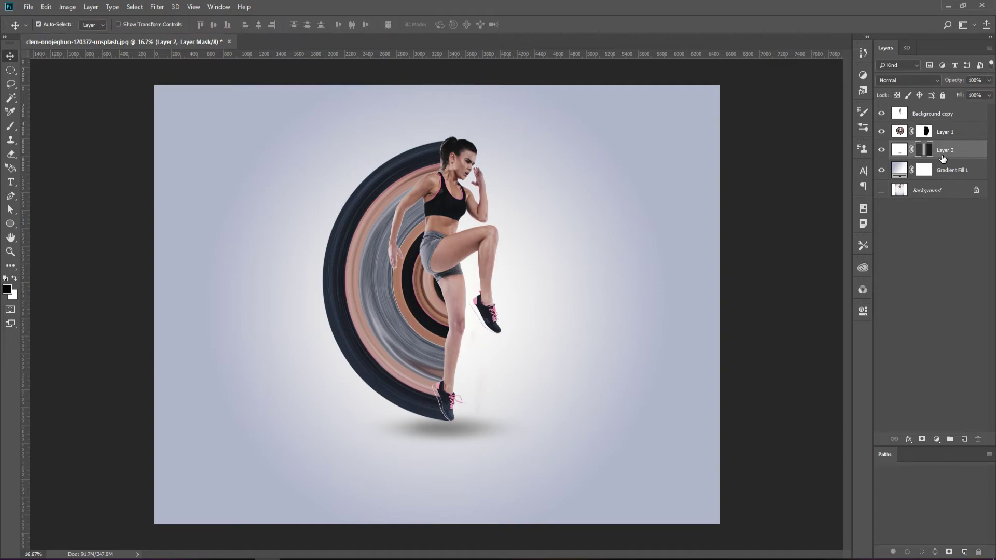
Step: Set the shadow layer to 80% opacity, squash it thinner, and nudge it slightly up-left
key("8")
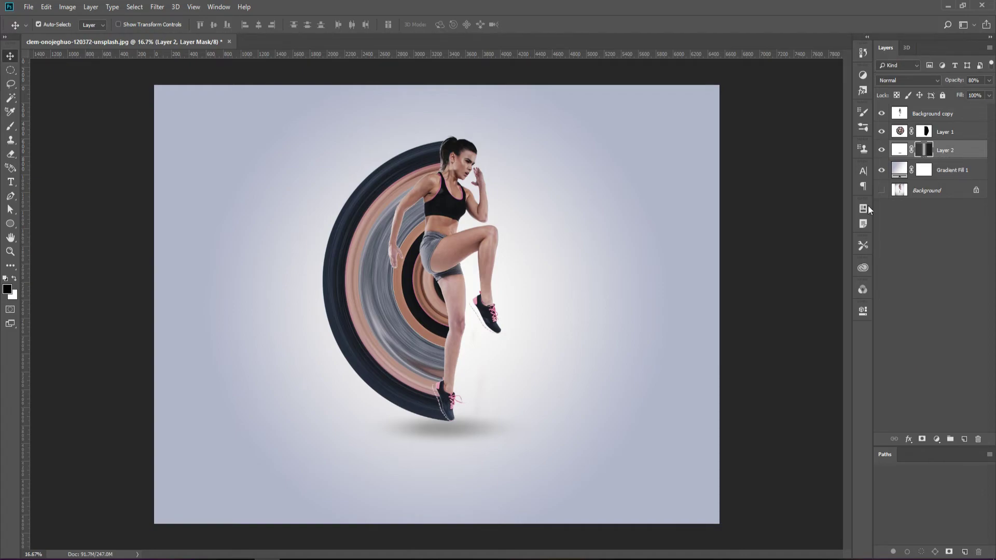
key("ctrl+t")
left_click_drag(453, 450, 454, 436)
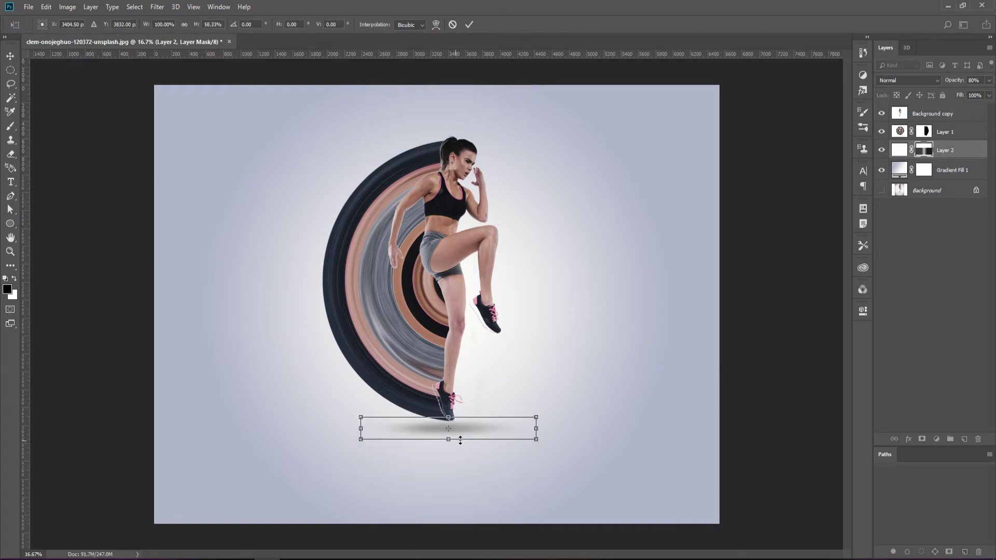
key("Return")
key("ctrl+t")
left_click_drag(554, 444, 548, 444)
key("Return")
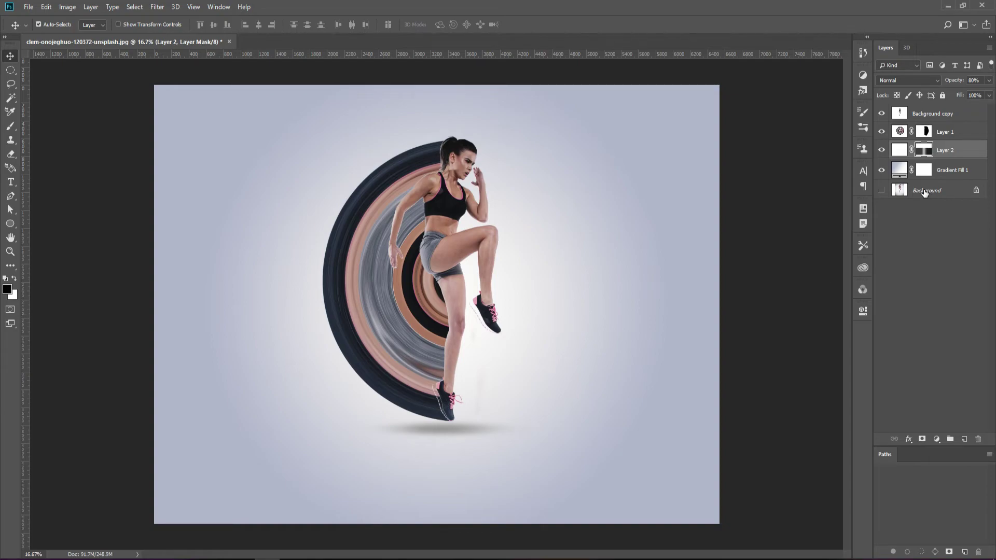
left_click(953, 115)
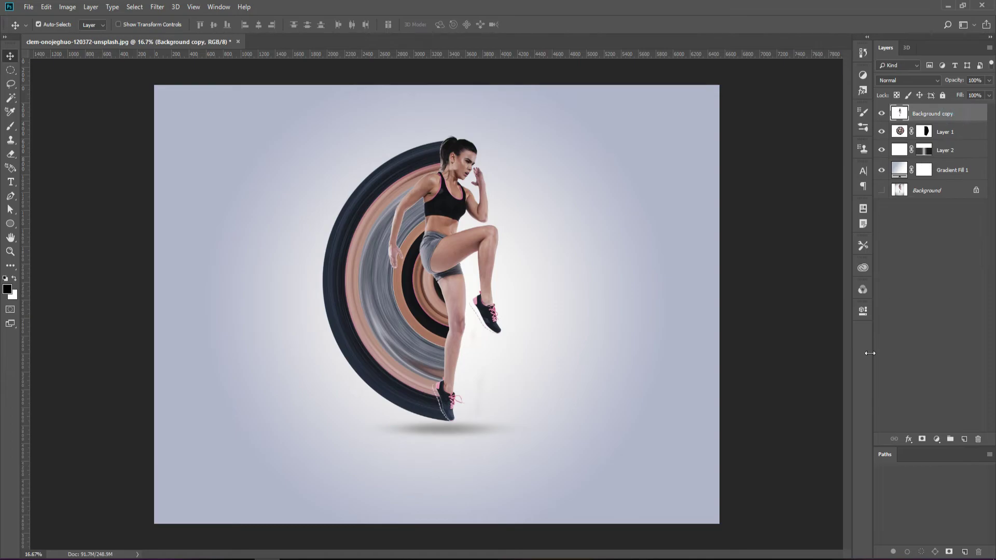
Step: Add a Color Lookup adjustment layer using the Crisp_Winter look over the whole image
left_click(862, 75)
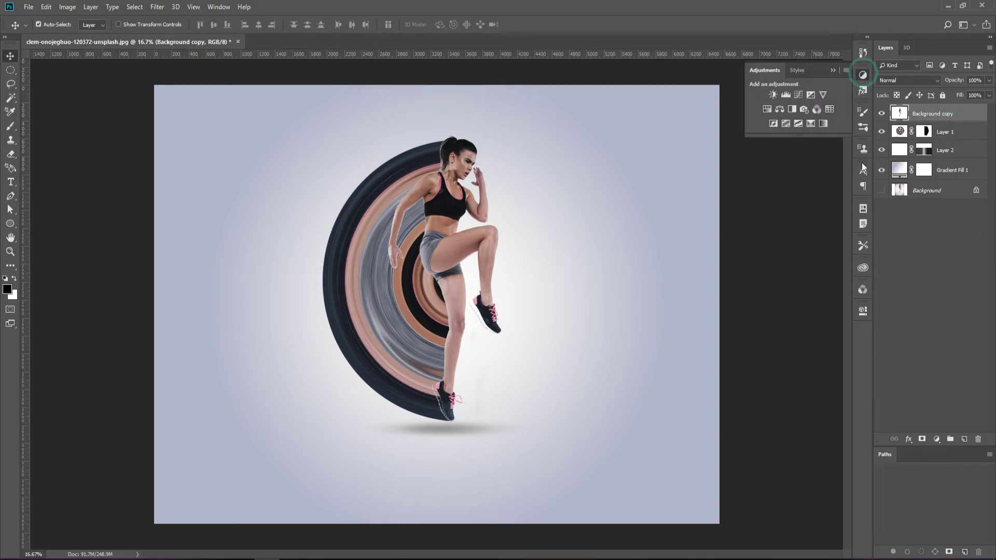
left_click(829, 110)
left_click(809, 343)
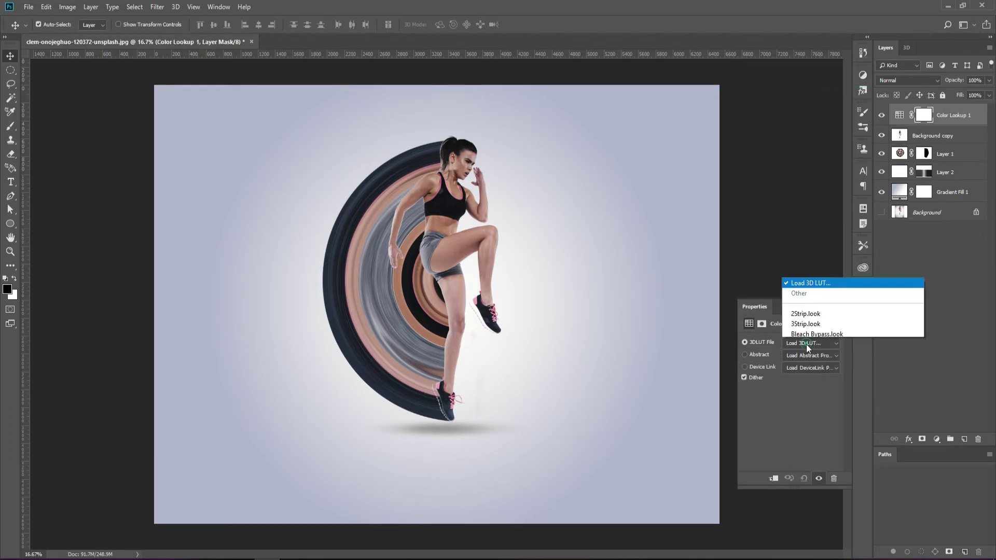
left_click(812, 66)
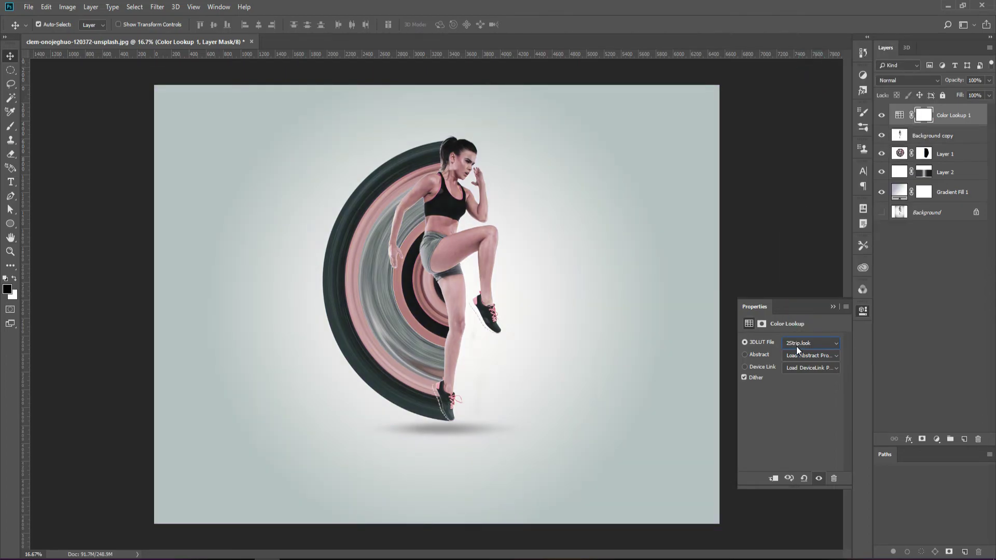
key("Down")
key("Down")
key("Down")
key("Down")
key("Down")
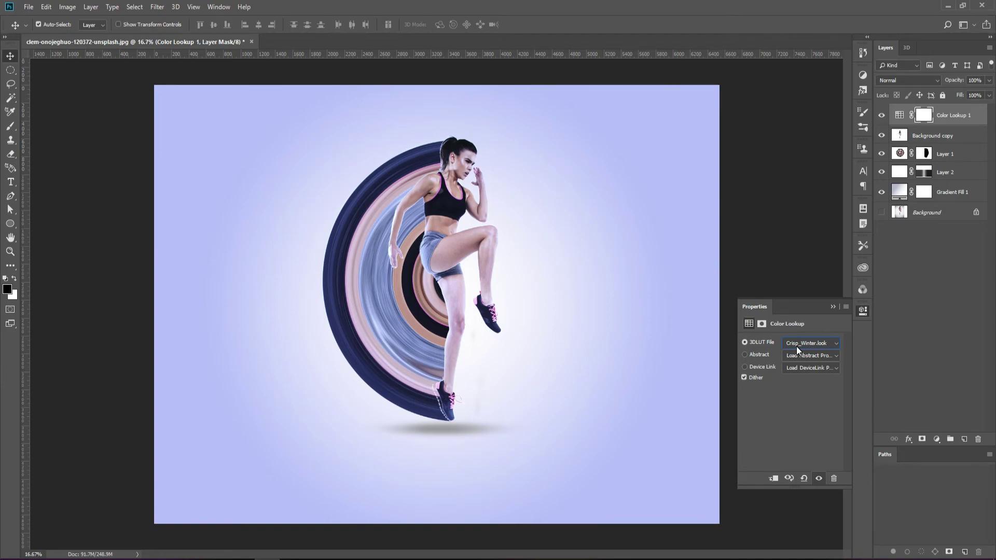
left_click(922, 282)
Step: Type SPEED to the right of the athlete's raised knee and retype its E letters
key("t")
left_click(523, 283)
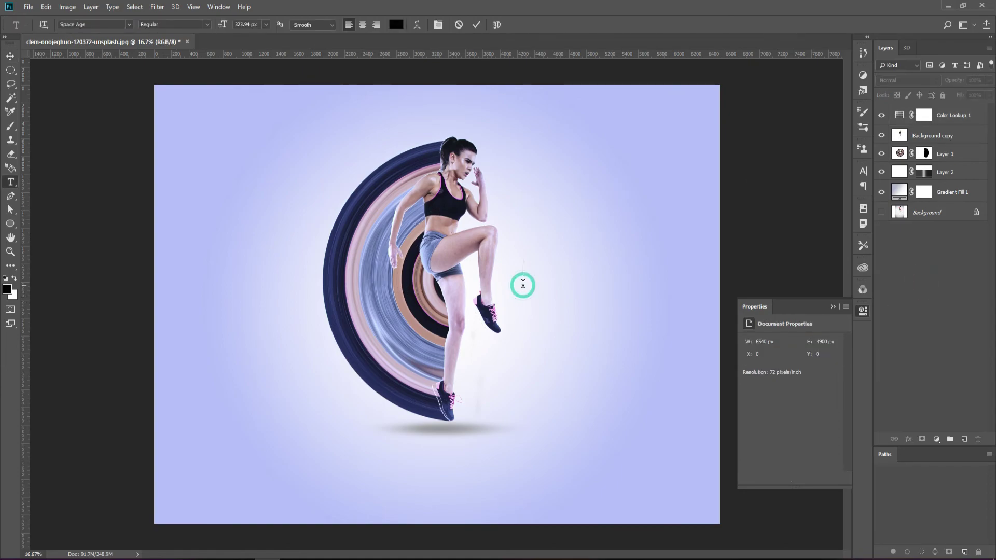
type("SPEED")
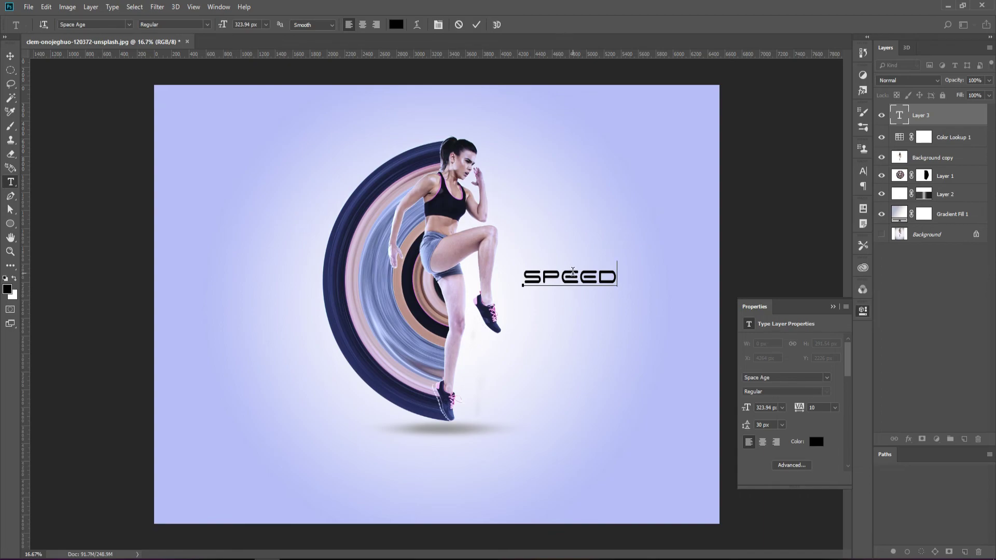
left_click(594, 279)
key("BackSpace")
key("BackSpace")
type("ee")
Step: Retype the P and D in SPEED, commit the text, and shift it slightly left
left_click(553, 283)
key("BackSpace")
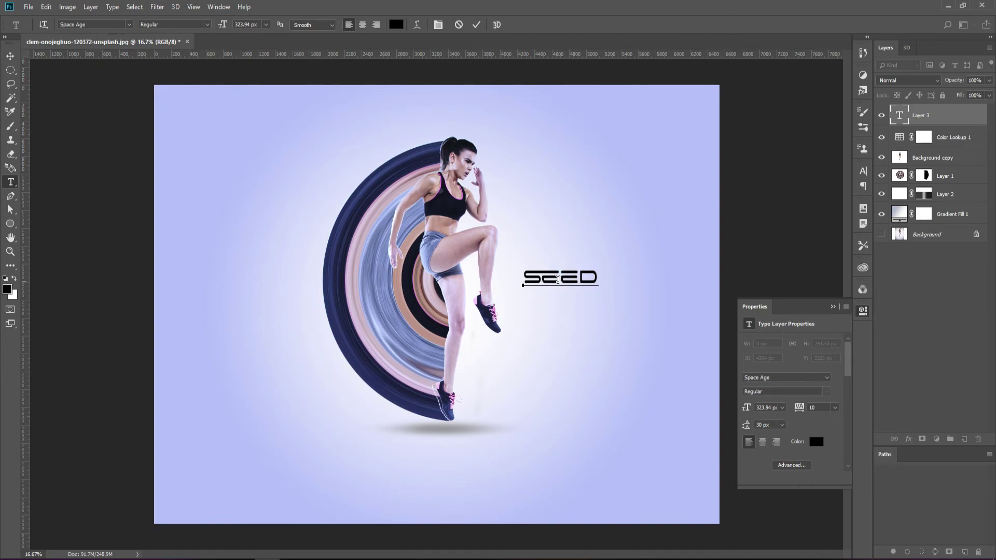
type("p")
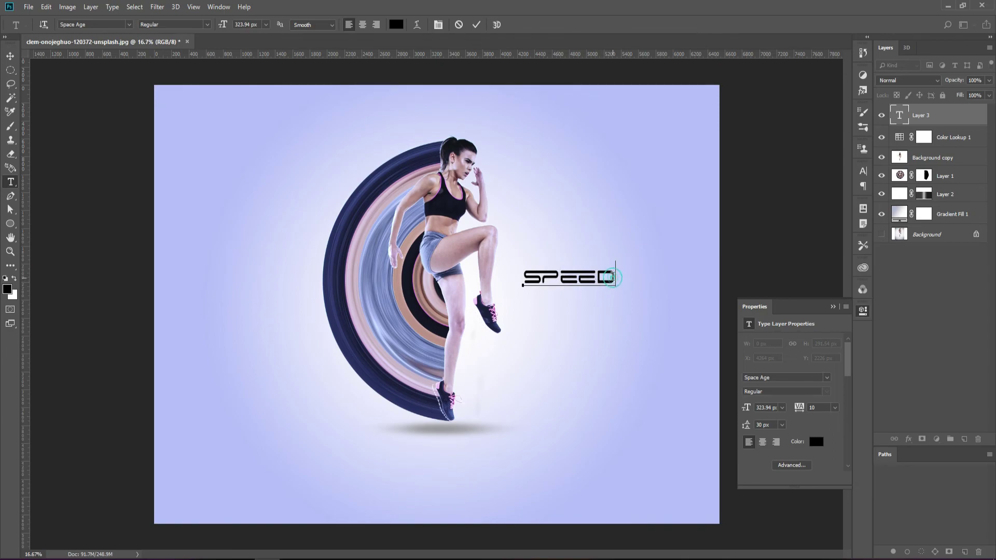
left_click(597, 278)
key("Delete")
type("d")
left_click(11, 57)
left_click_drag(581, 280, 571, 283)
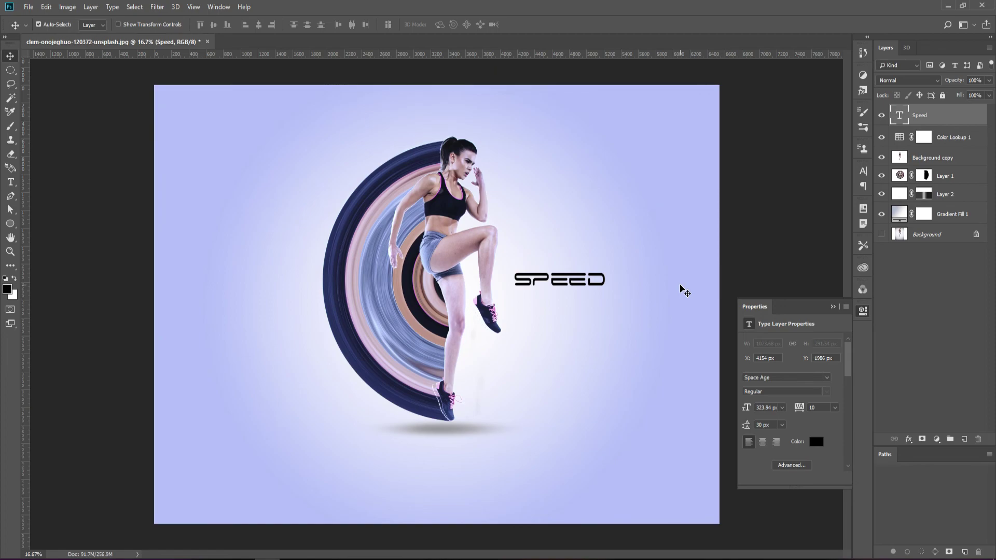
Step: Select layers Speed through Layer 2, lower them together, and scale them to about 105%
scroll(685, 291, "up", 1)
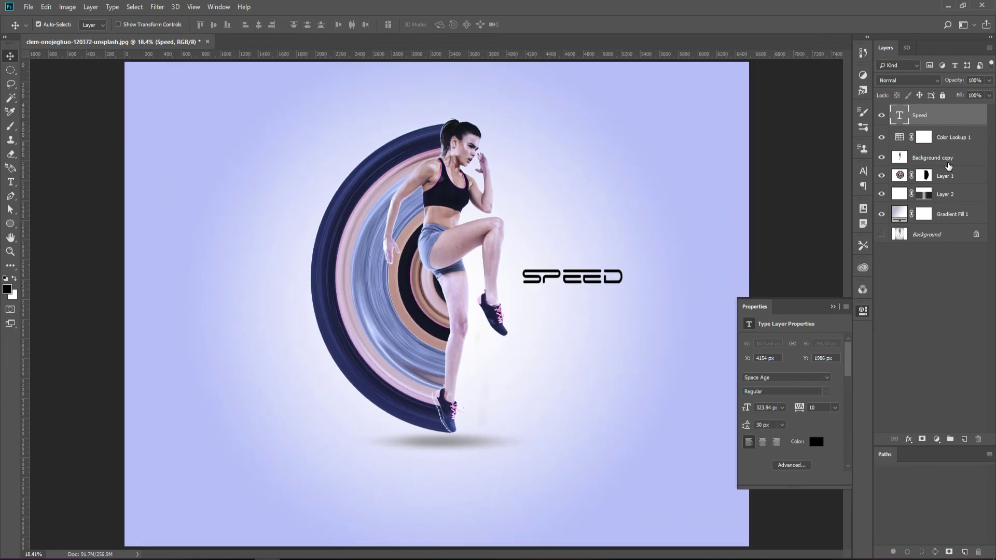
left_click(947, 163)
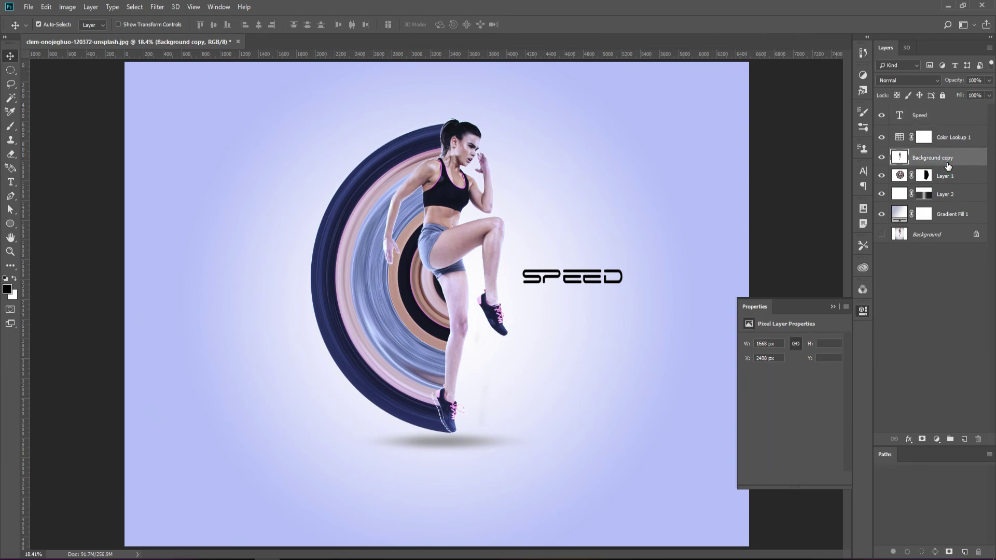
left_click(949, 122)
left_click(945, 193, "shift")
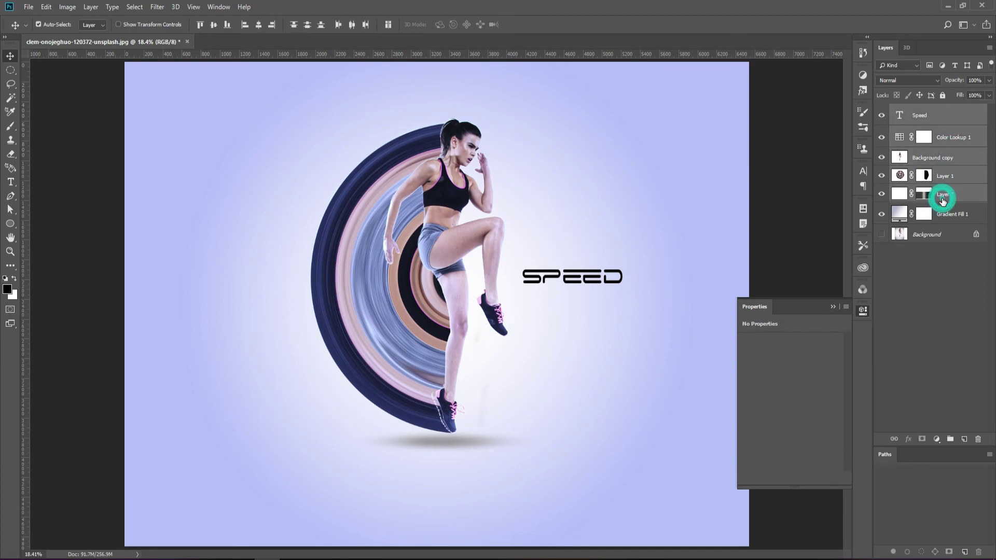
key("ctrl+t")
left_click_drag(452, 234, 460, 253)
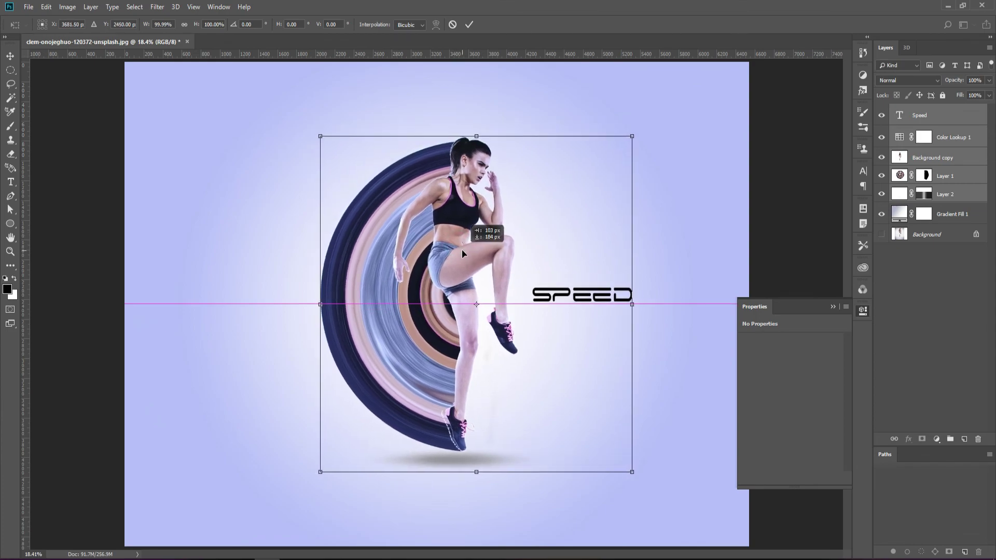
left_click_drag(461, 250, 452, 249)
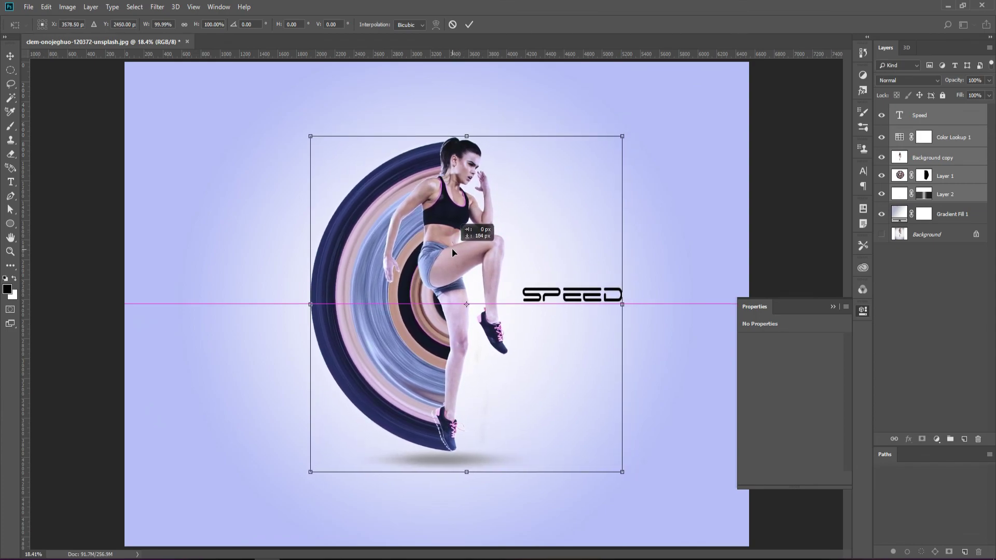
left_click_drag(452, 252, 452, 253)
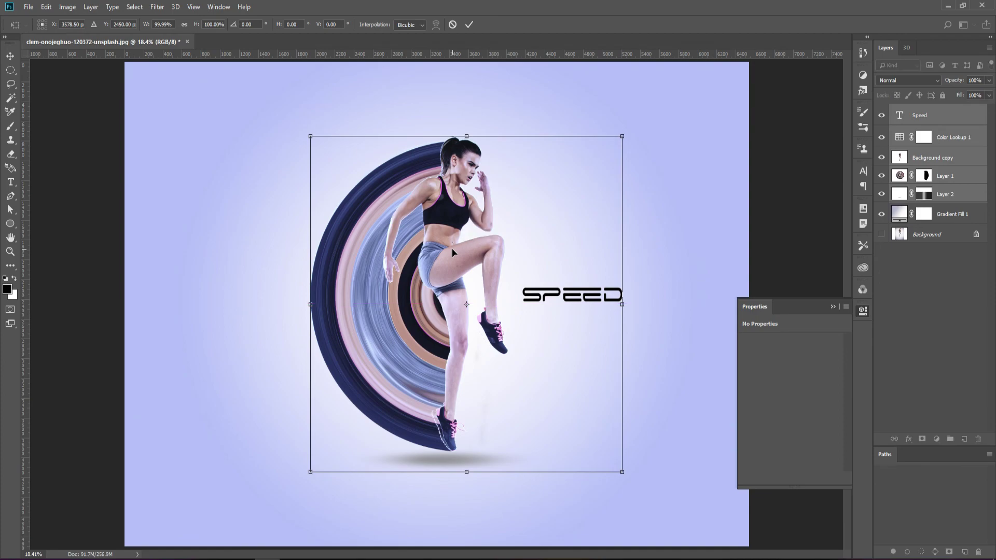
left_click_drag(624, 137, 636, 135)
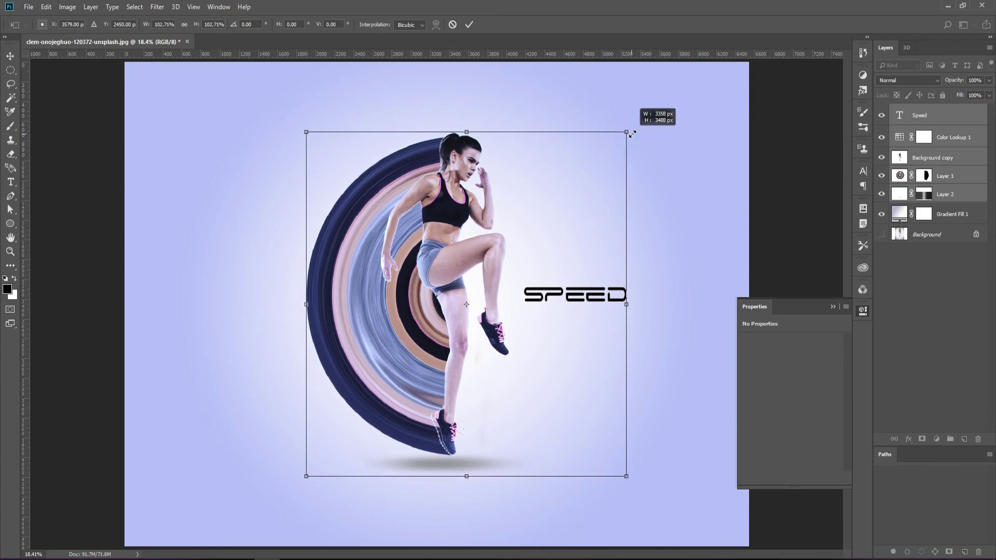
left_click_drag(637, 134, 641, 133)
key("Return")
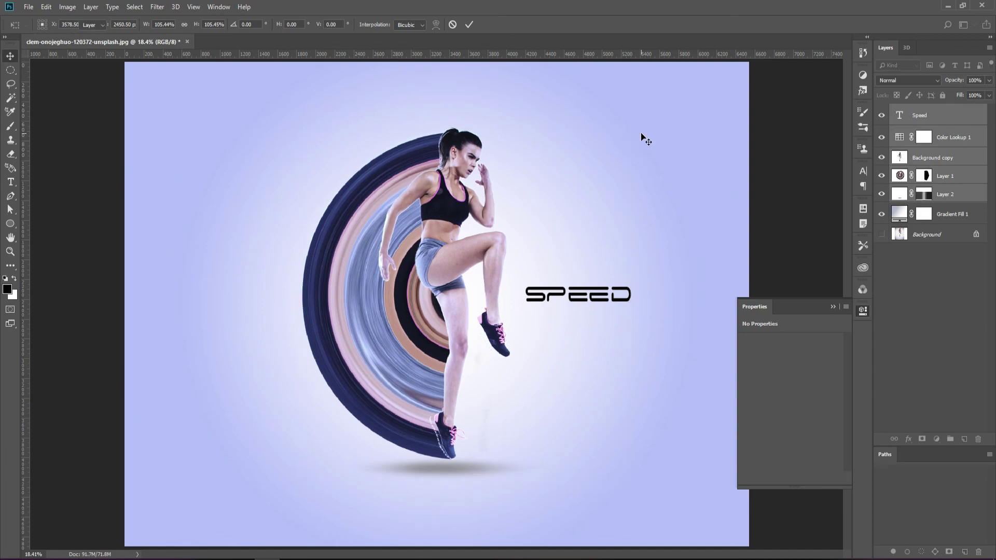
Step: Shift the SPEED text layer a little to the left
left_click(618, 301)
key("ctrl+t")
left_click_drag(603, 299, 590, 298)
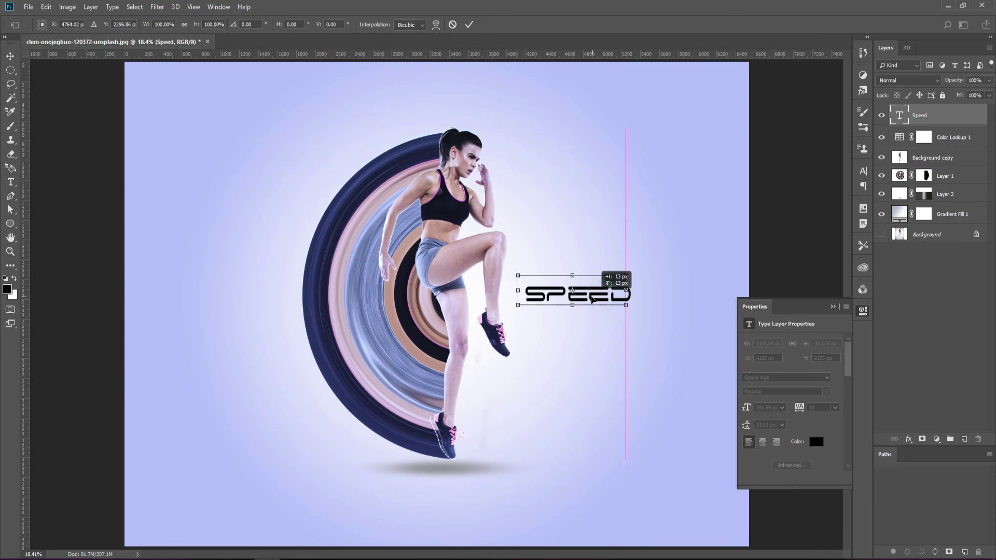
key("Return")
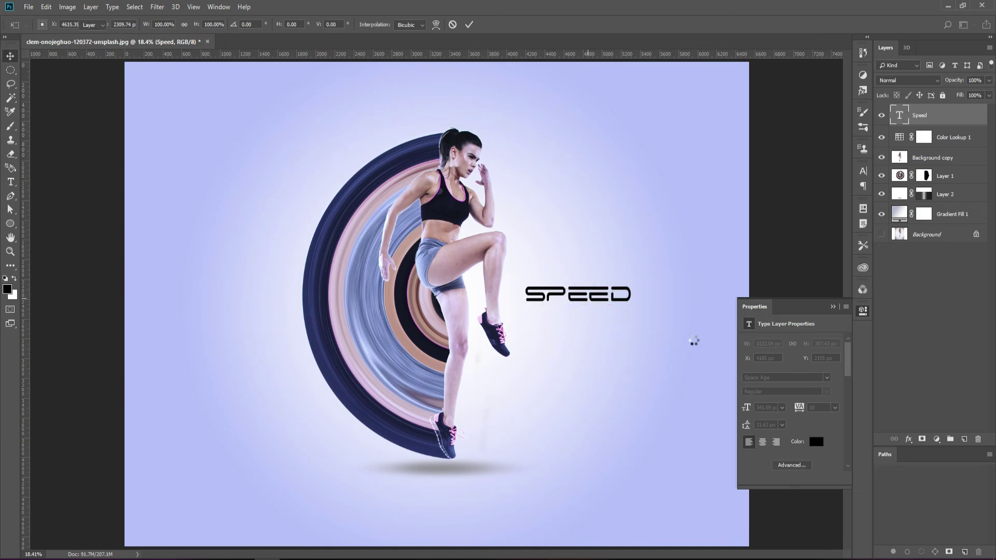